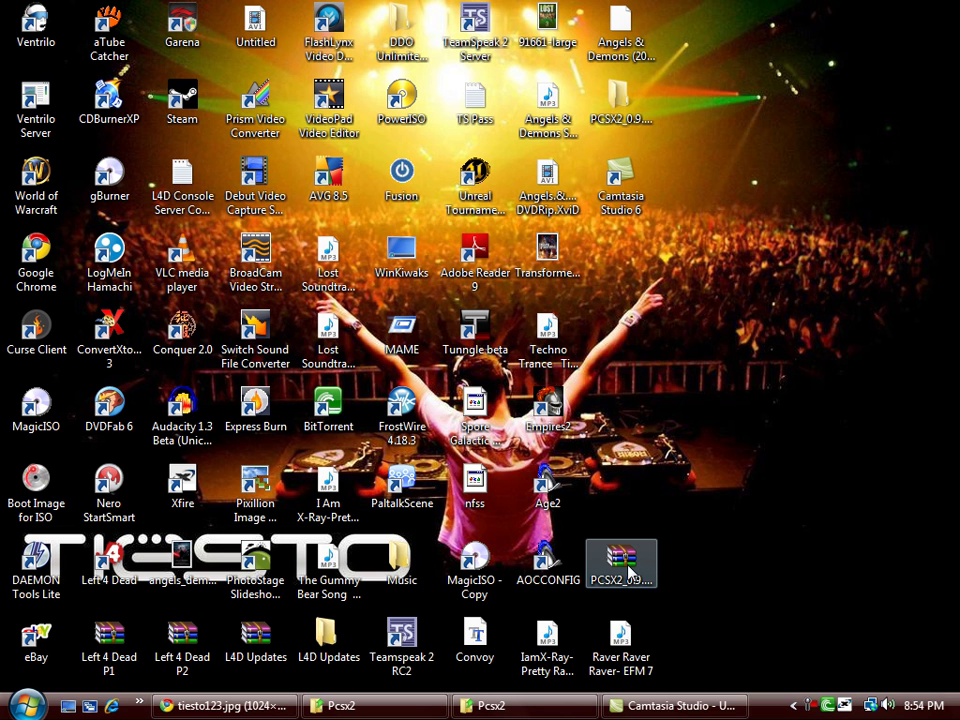
# Launch pcsx2 0.9.6 from the Pcsx2 folder inside the PCSX2_0.9.6_binary desktop folder
pyautogui.click(626, 570)
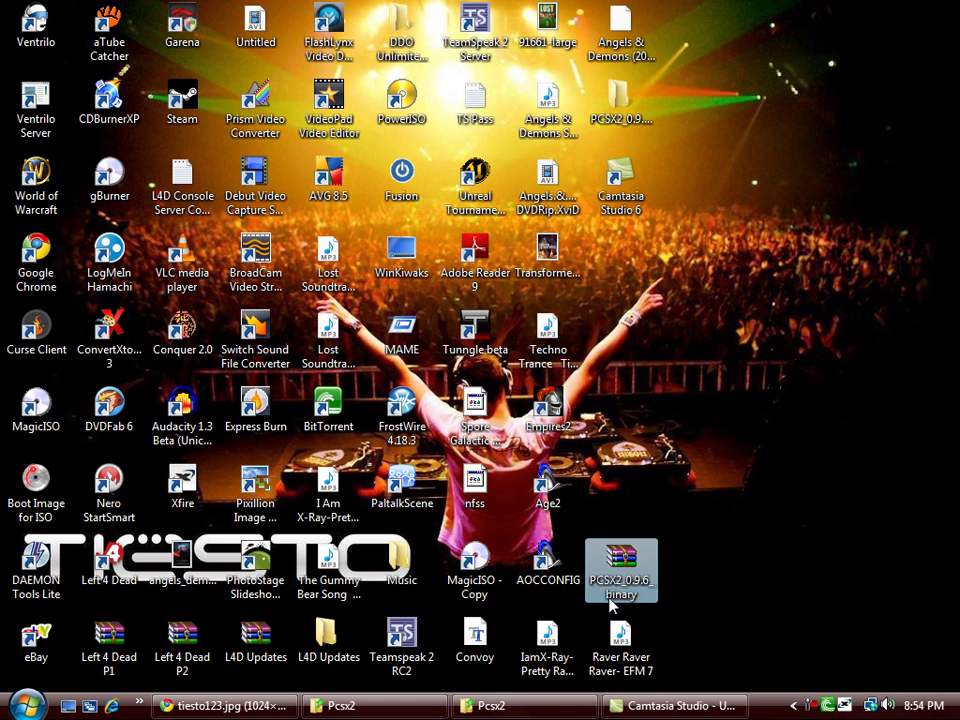
pyautogui.click(707, 552)
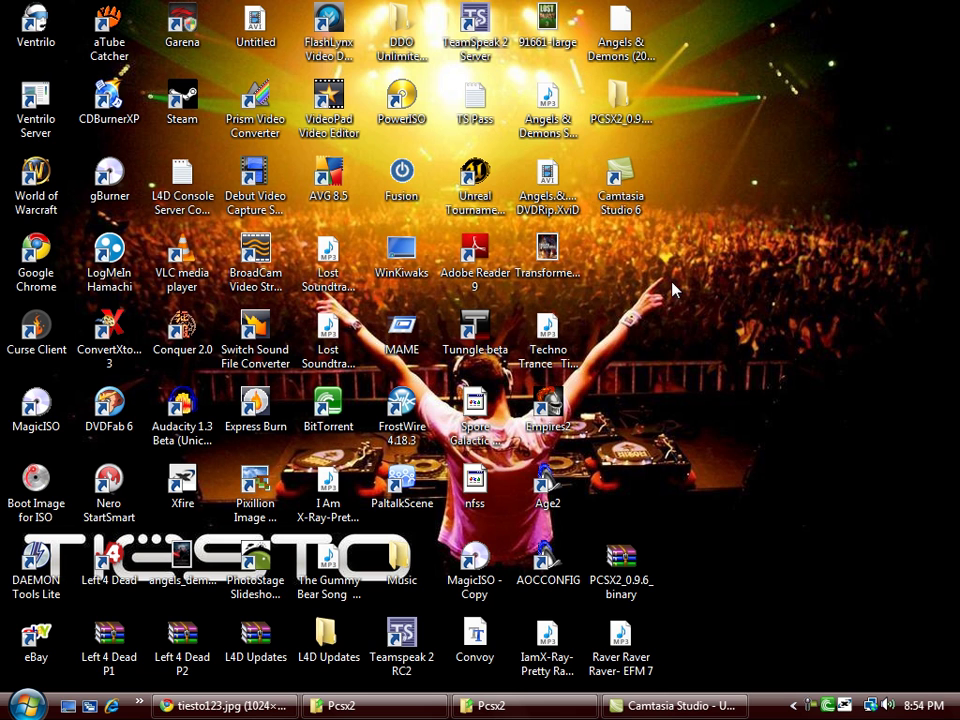
pyautogui.doubleClick(623, 112)
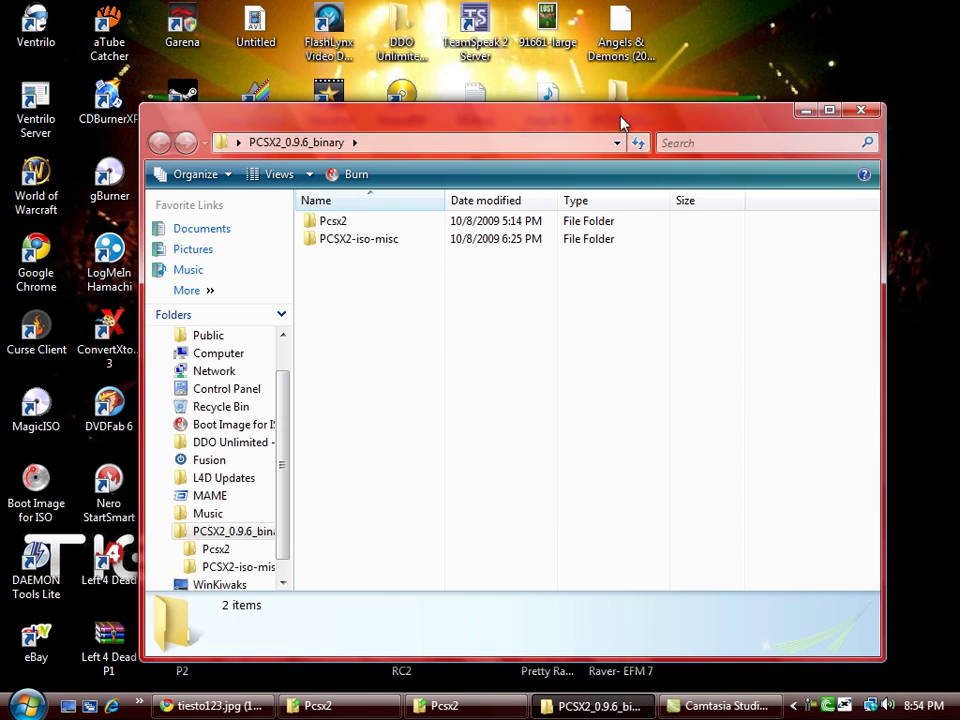
pyautogui.doubleClick(347, 222)
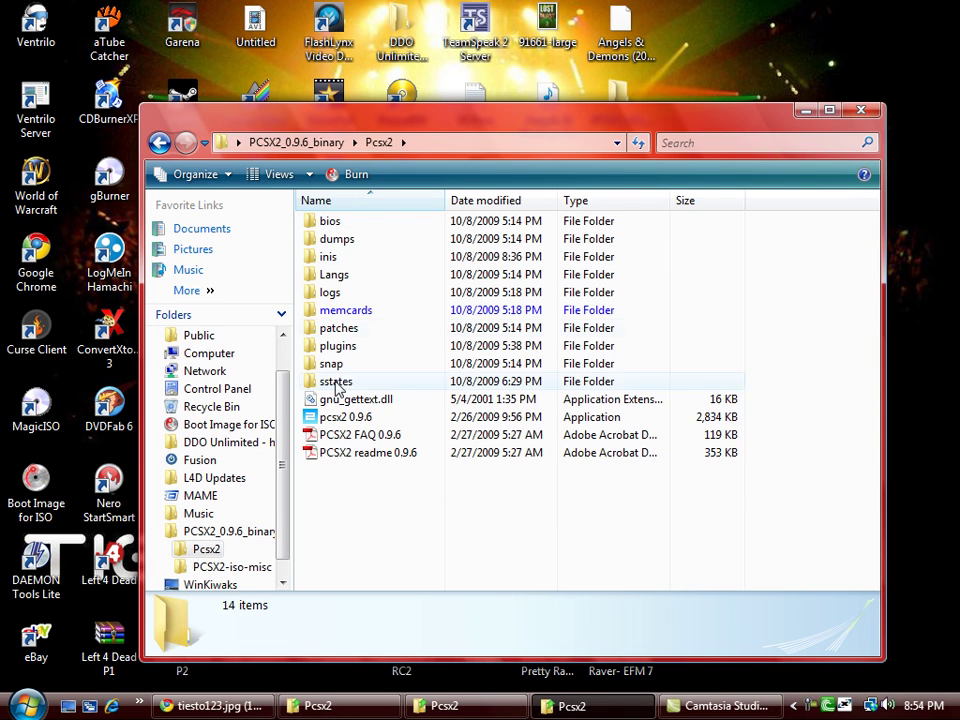
pyautogui.doubleClick(345, 417)
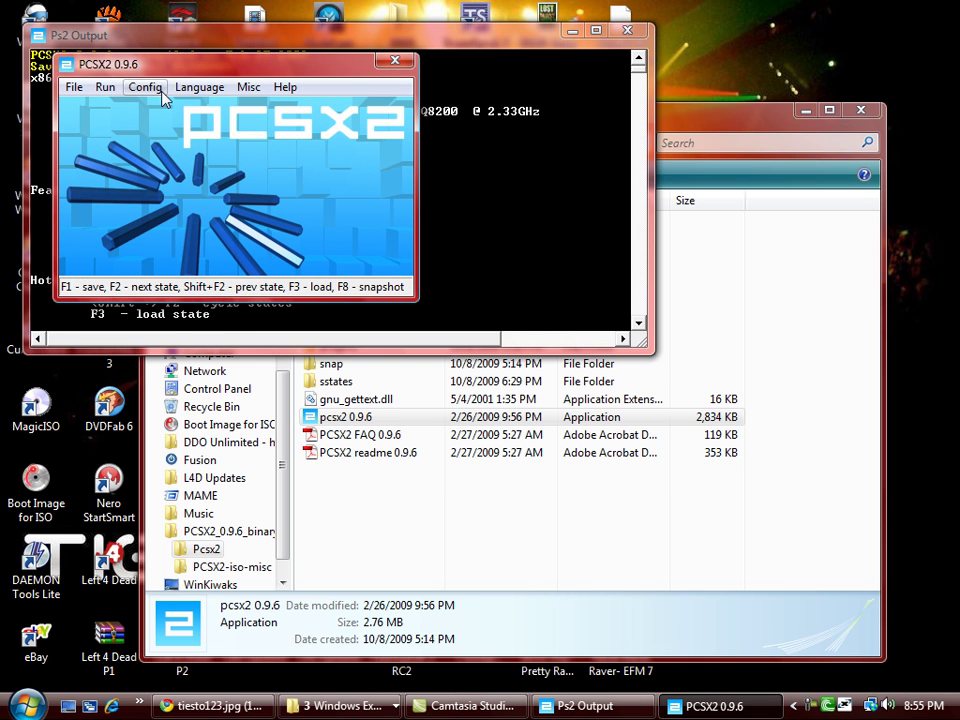
pyautogui.moveTo(261, 66)
pyautogui.mouseDown()
pyautogui.moveTo(272, 75)
pyautogui.moveTo(242, 62)
pyautogui.moveTo(242, 39)
pyautogui.moveTo(248, 66)
pyautogui.mouseUp()
# Open the emulator's main configuration for plugins and BIOS
pyautogui.click(134, 87)
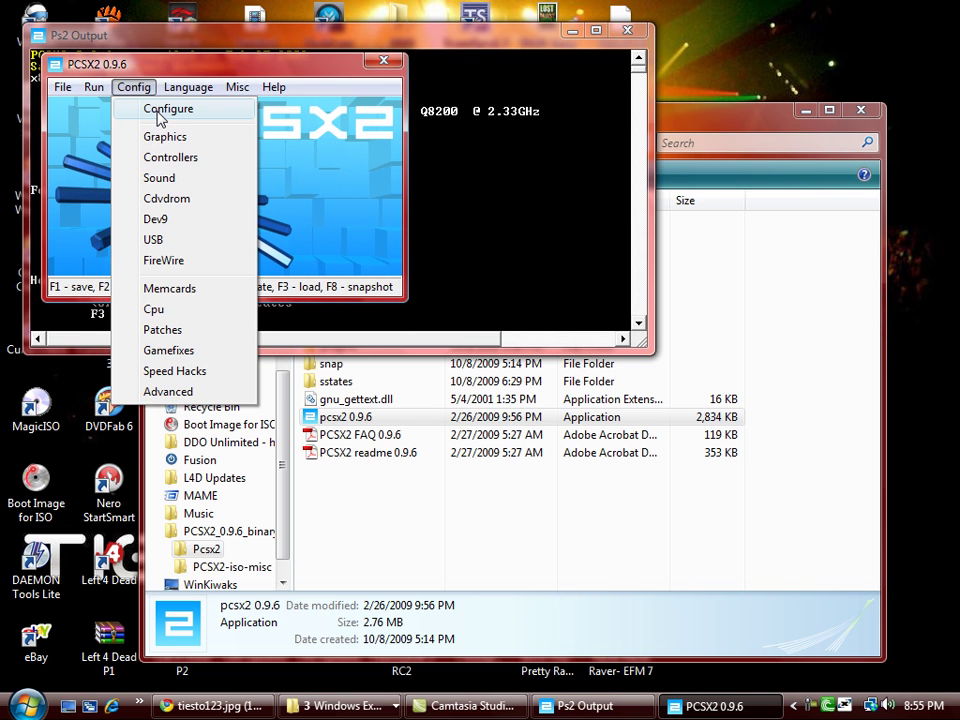
pyautogui.click(158, 110)
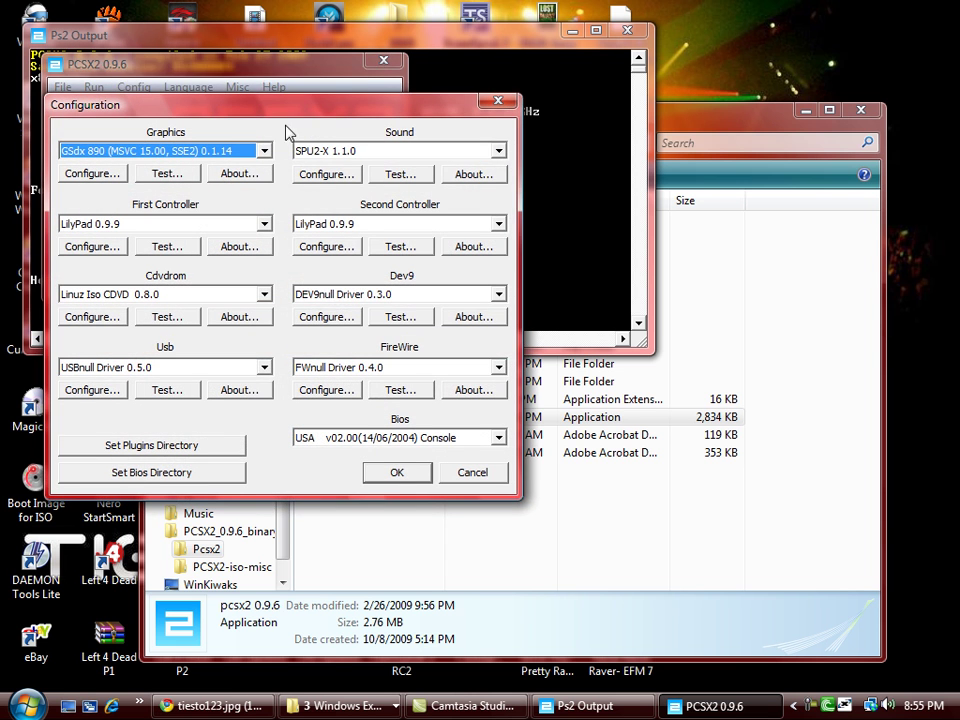
pyautogui.moveTo(268, 103)
pyautogui.mouseDown()
pyautogui.moveTo(274, 77)
pyautogui.moveTo(274, 91)
pyautogui.mouseUp()
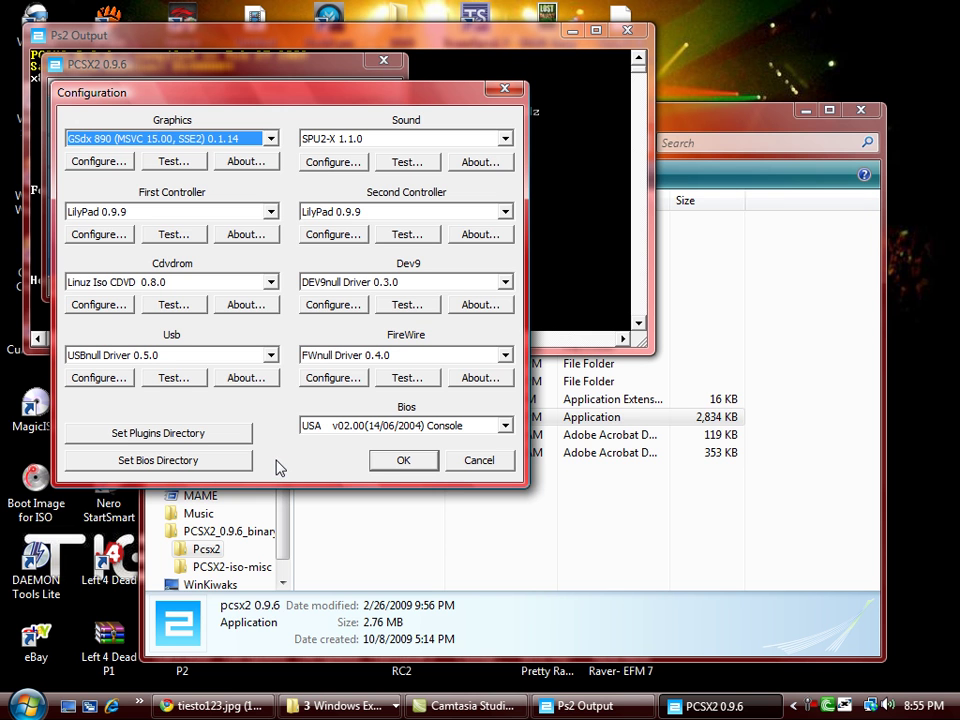
pyautogui.click(157, 459)
pyautogui.moveTo(607, 330); pyautogui.dragTo(605, 420)
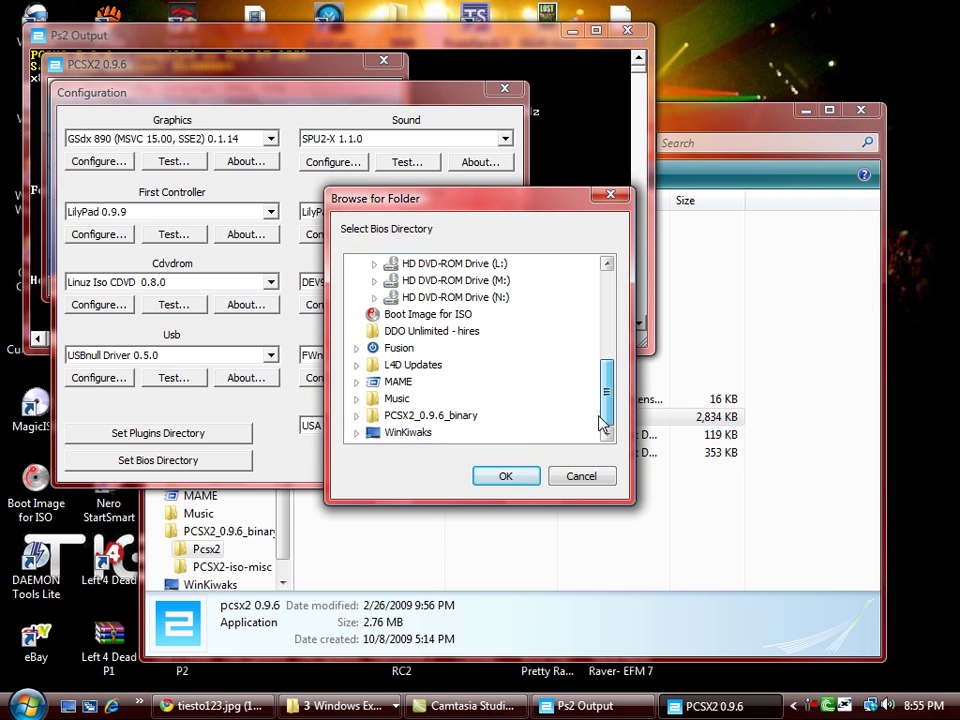
pyautogui.click(582, 478)
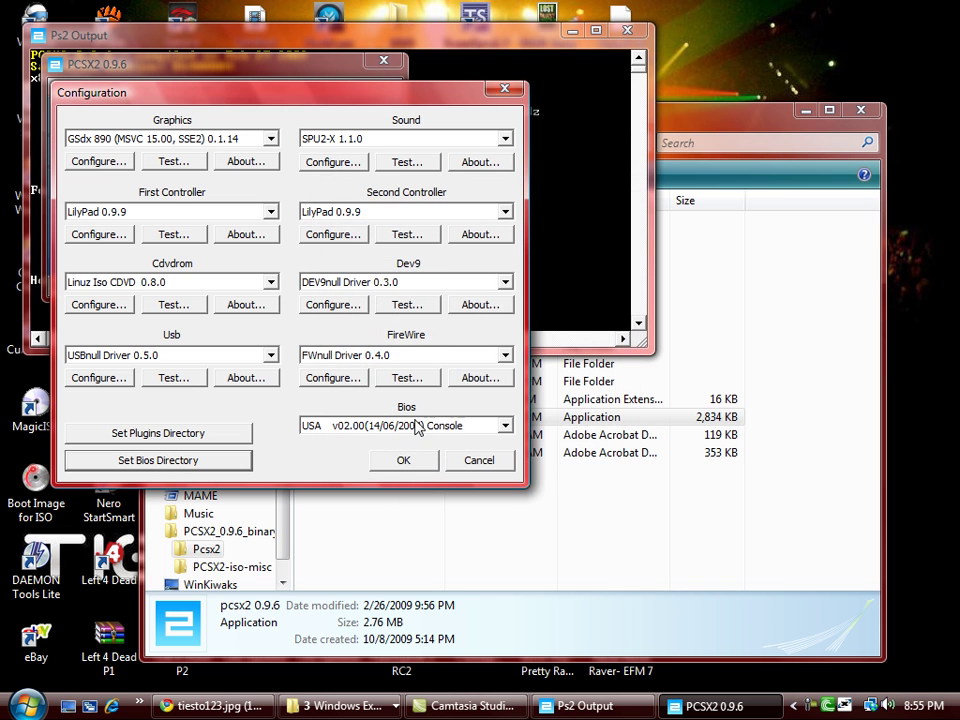
# Choose the USA v02.00(14/06/2004) Console BIOS and accept the configuration
pyautogui.click(450, 426)
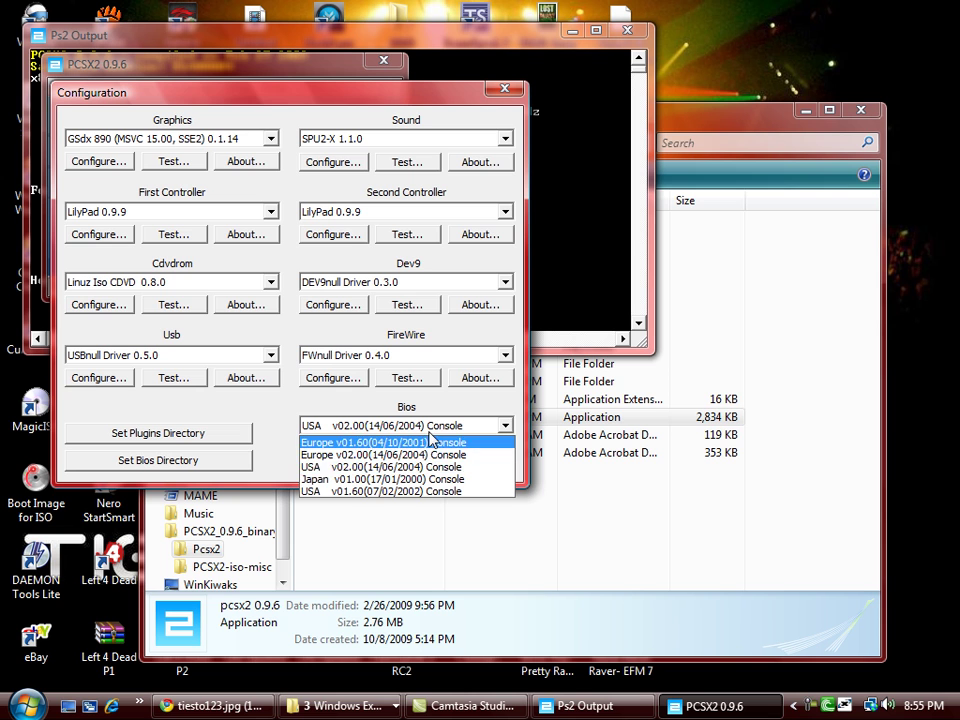
pyautogui.click(357, 467)
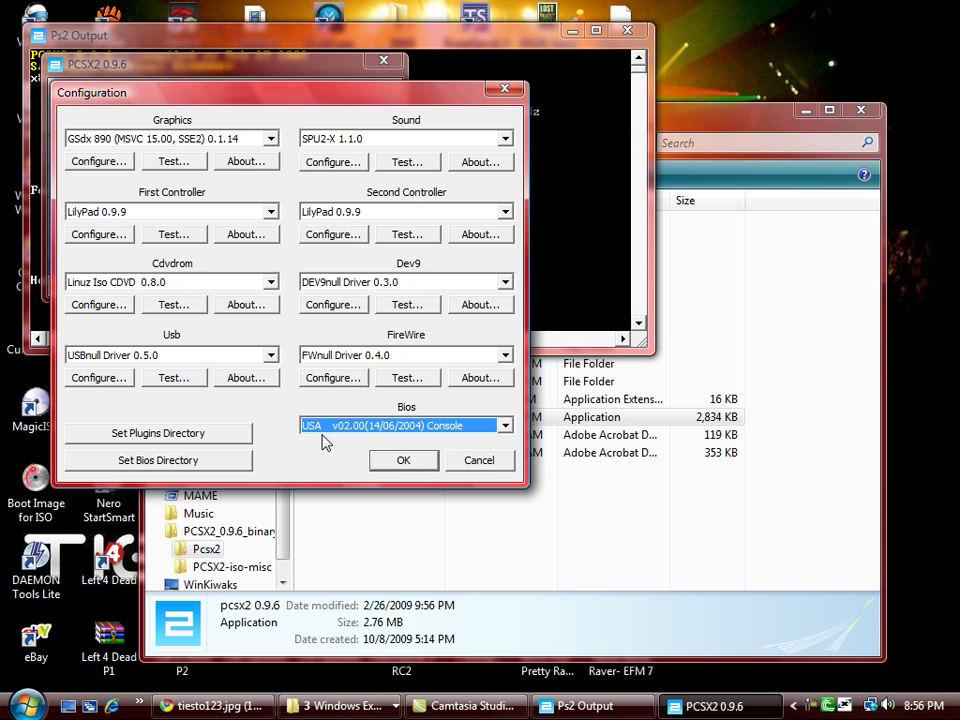
pyautogui.click(403, 462)
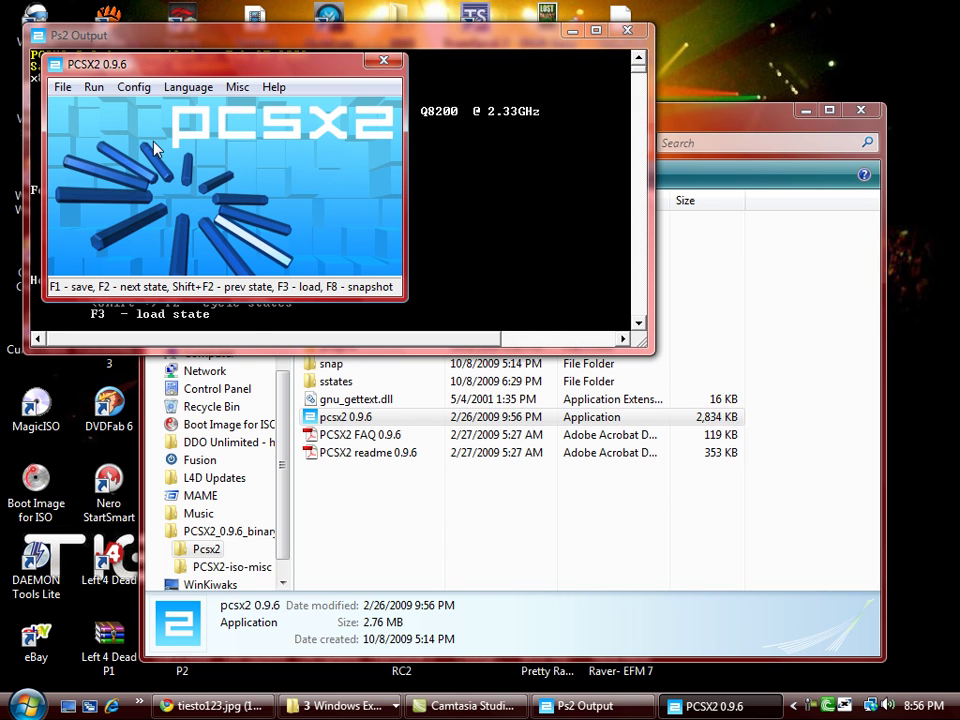
# Open the graphics plugin settings and set the resolution to Windowed
pyautogui.click(135, 88)
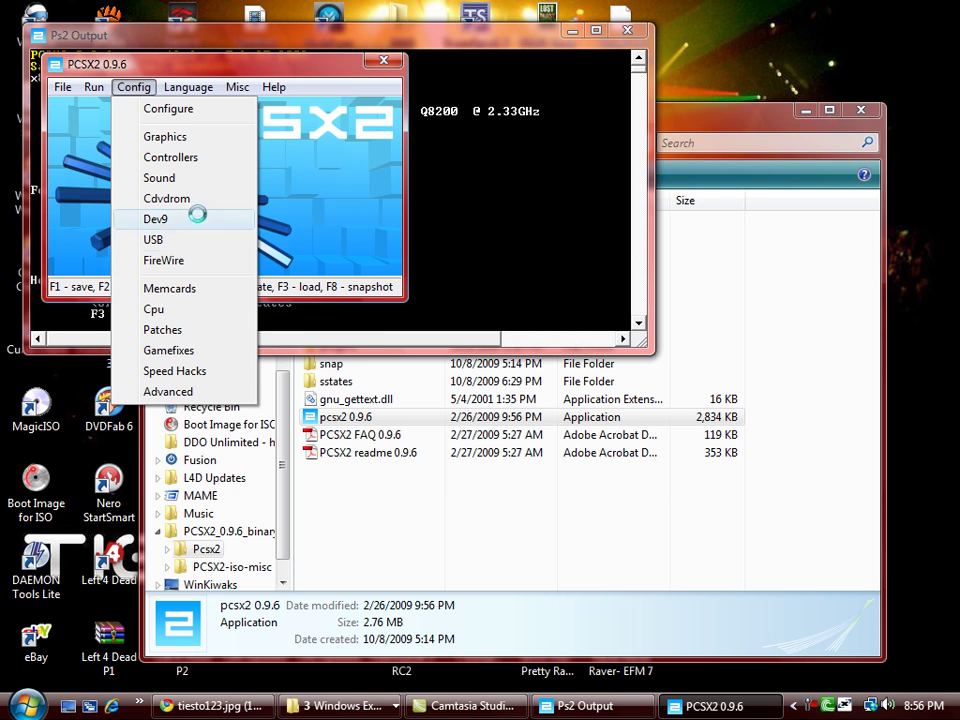
pyautogui.click(190, 138)
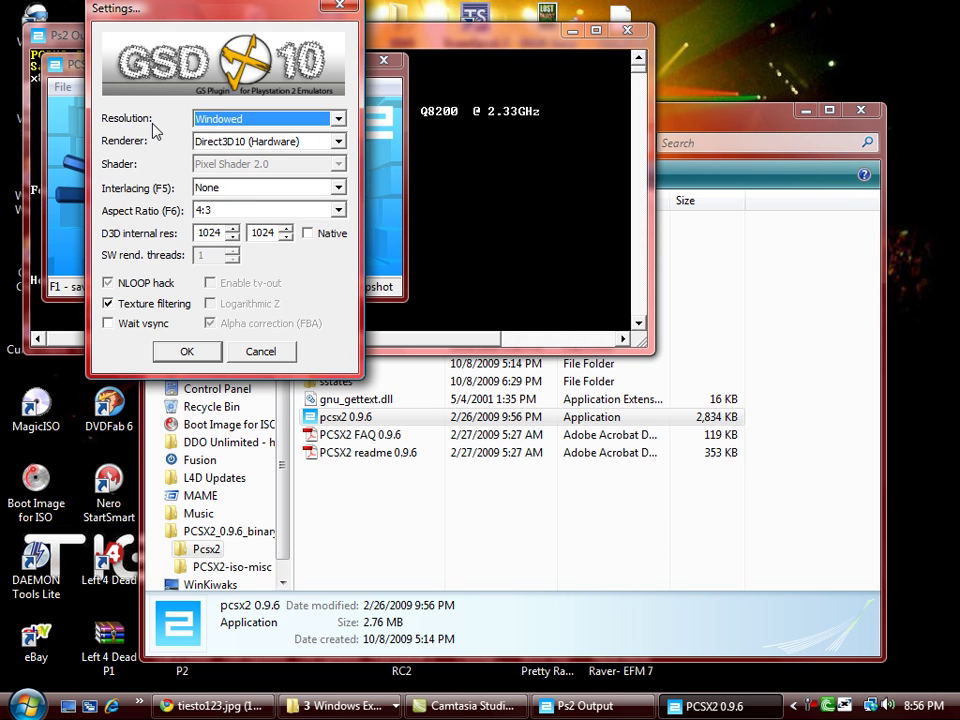
pyautogui.click(230, 120)
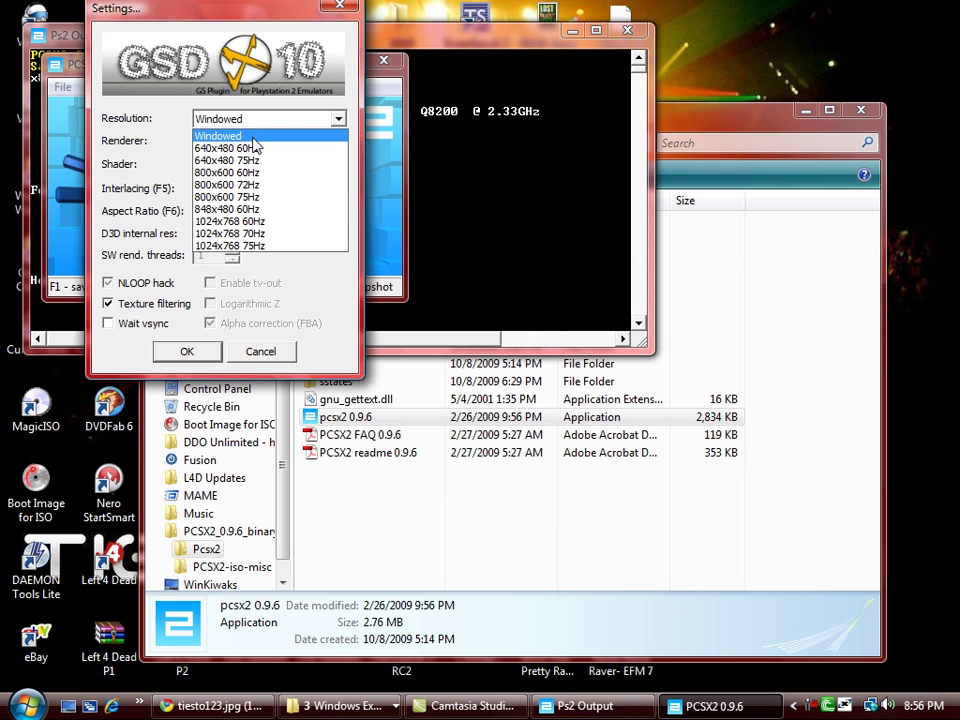
pyautogui.click(252, 137)
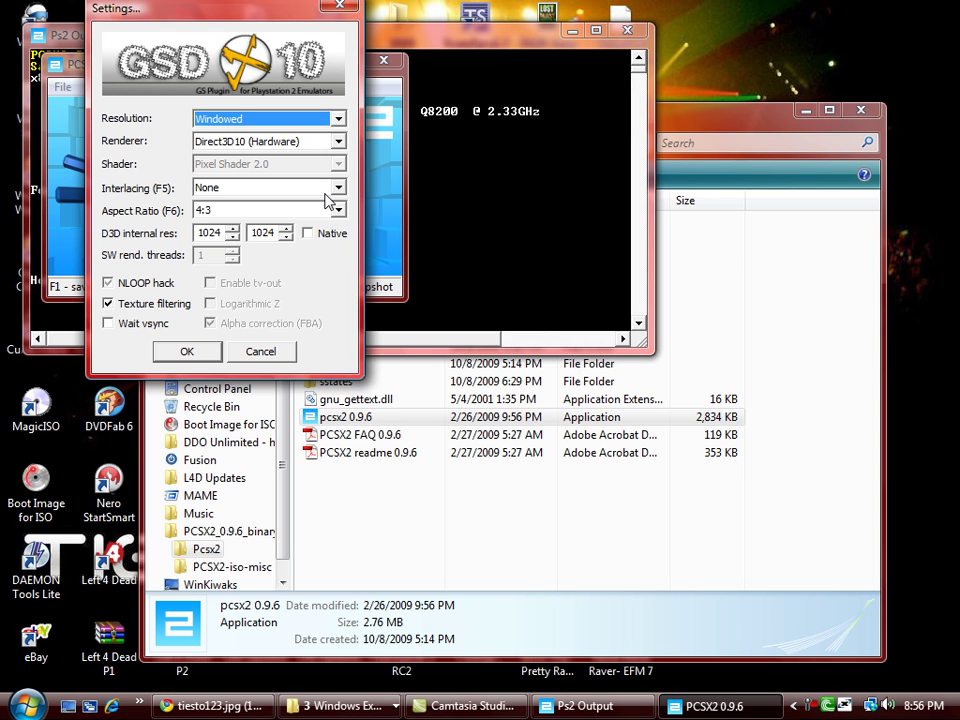
# Set the graphics renderer to Direct3D10 (Hardware), check the aspect ratio options, and accept the settings
pyautogui.click(306, 142)
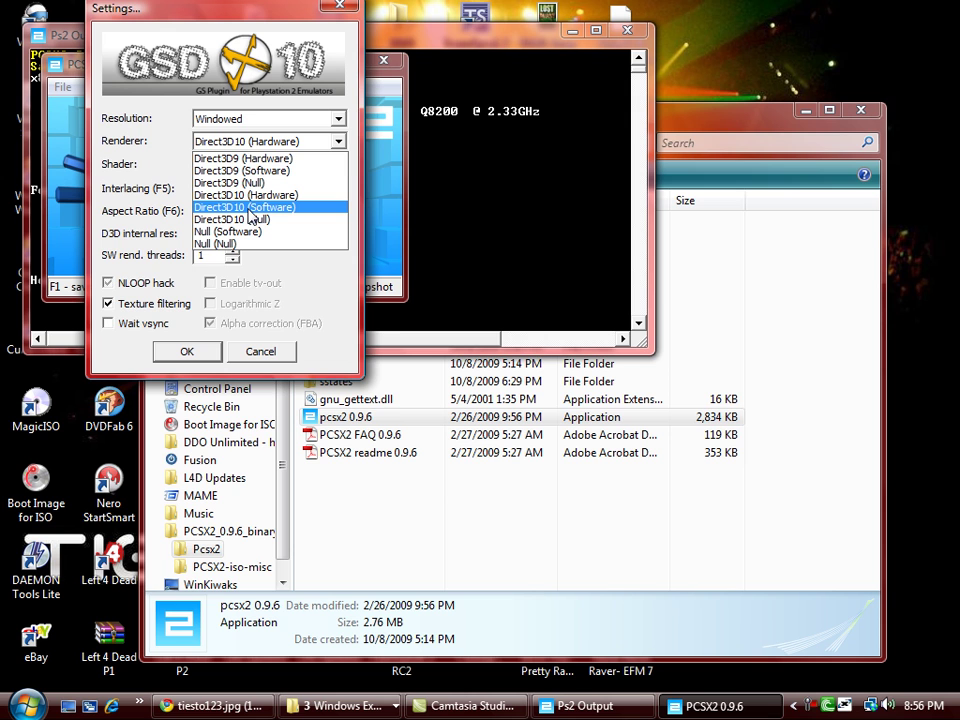
pyautogui.click(264, 160)
pyautogui.click(252, 141)
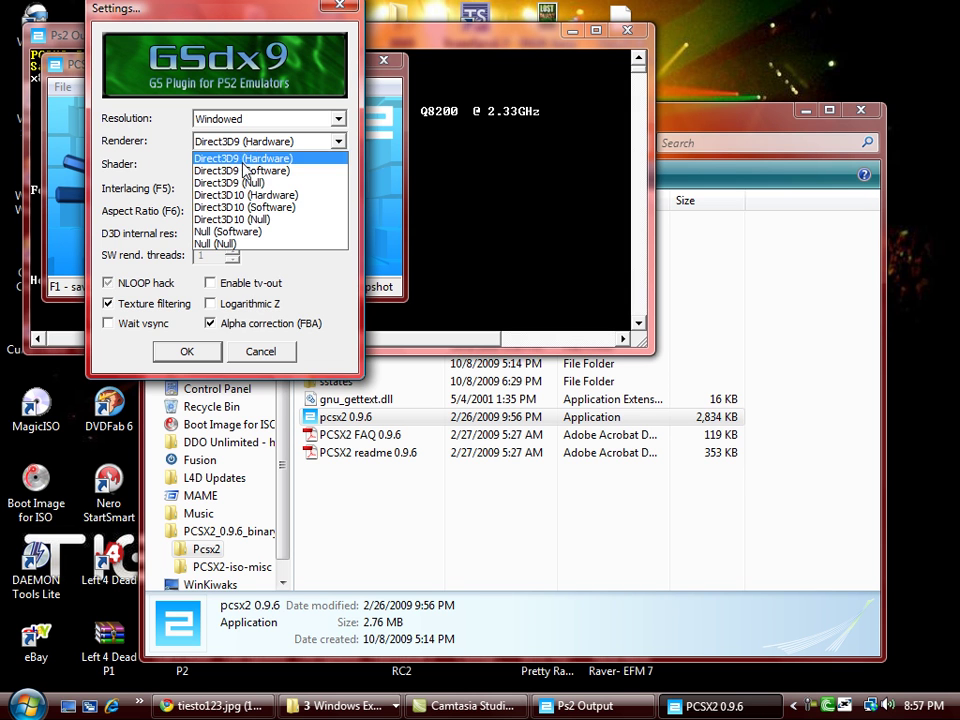
pyautogui.click(245, 196)
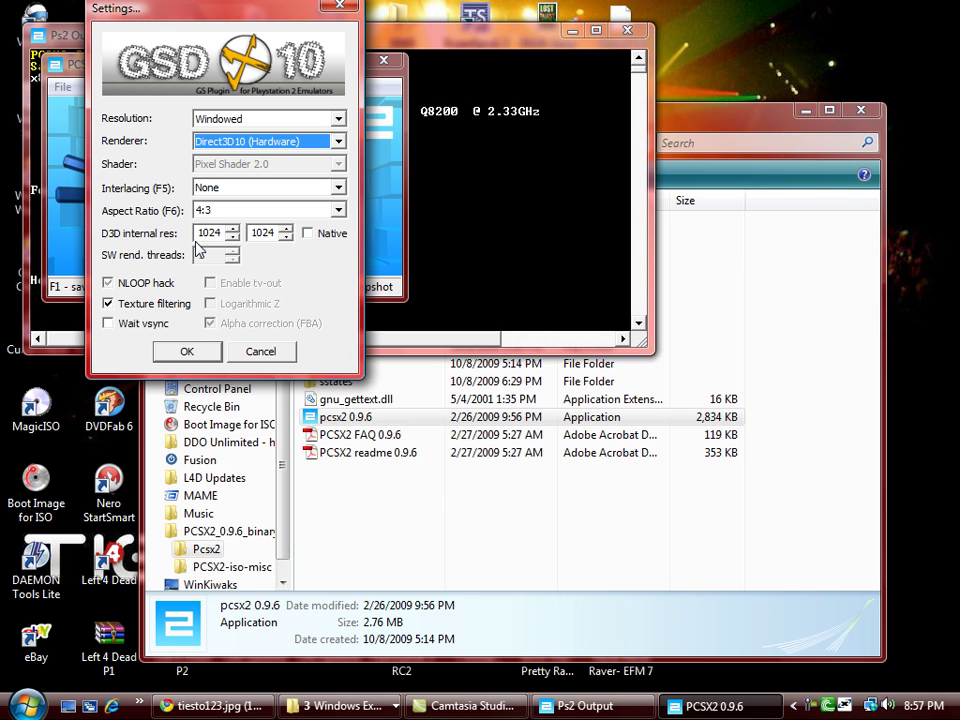
pyautogui.click(338, 211)
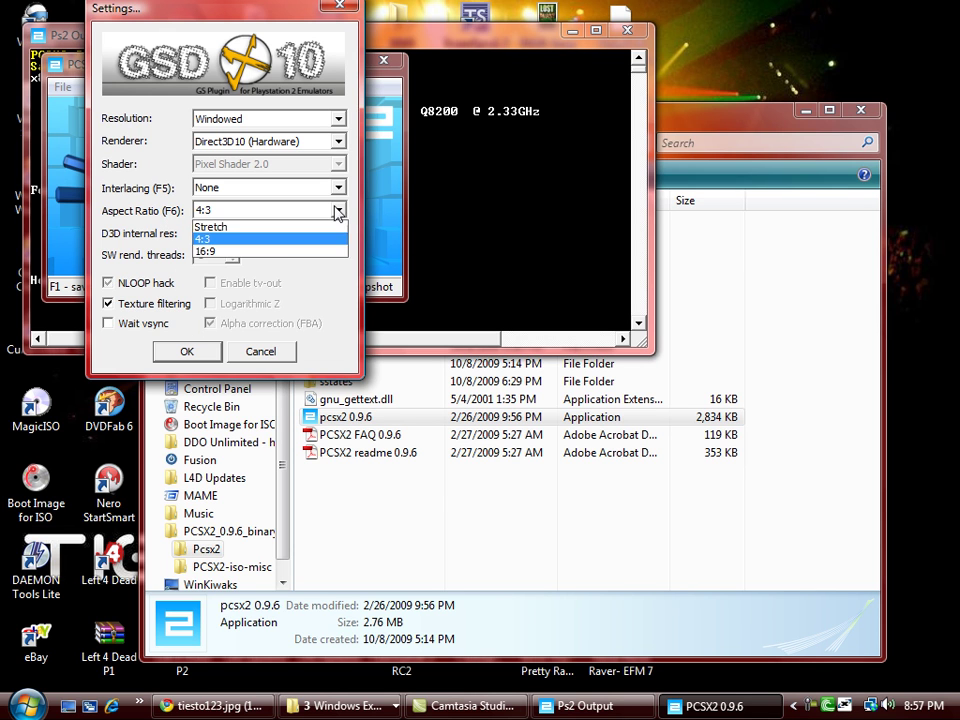
pyautogui.click(336, 210)
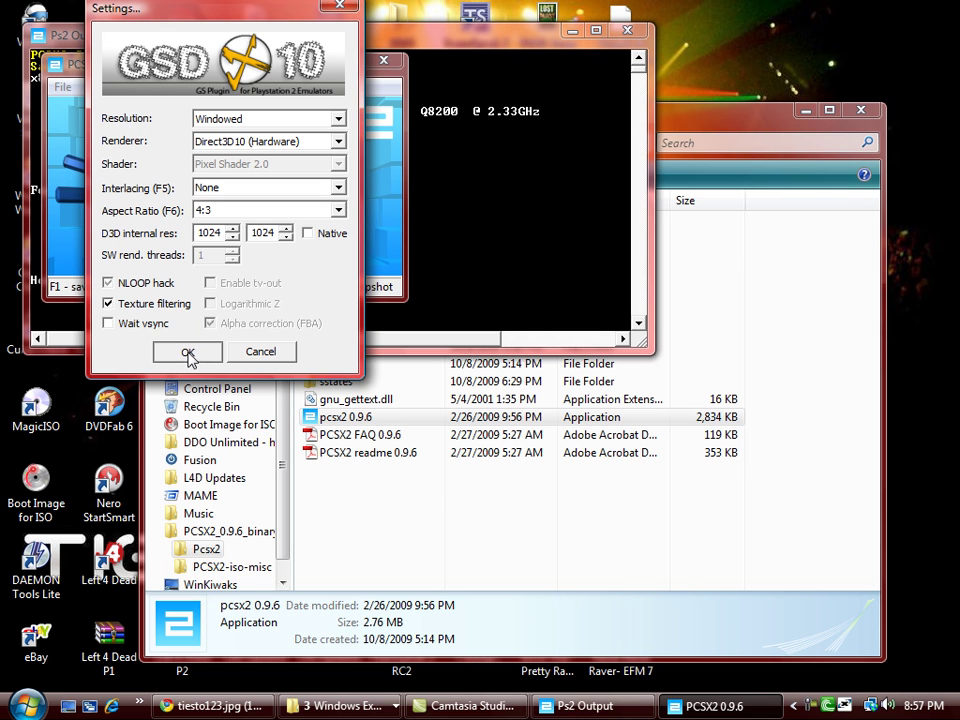
pyautogui.click(202, 357)
pyautogui.click(137, 87)
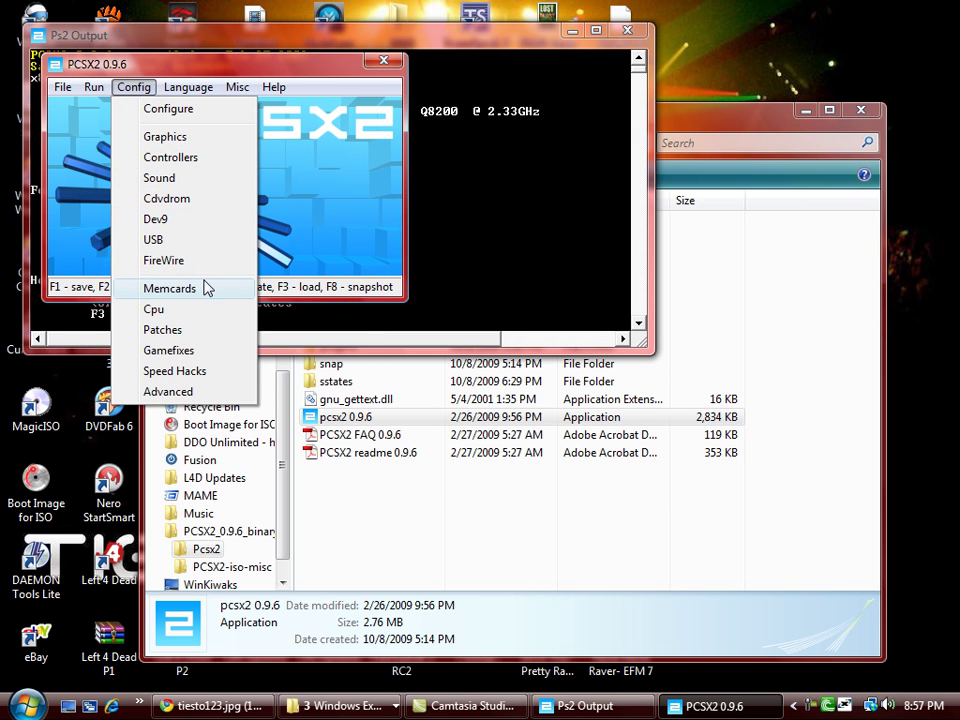
pyautogui.click(202, 158)
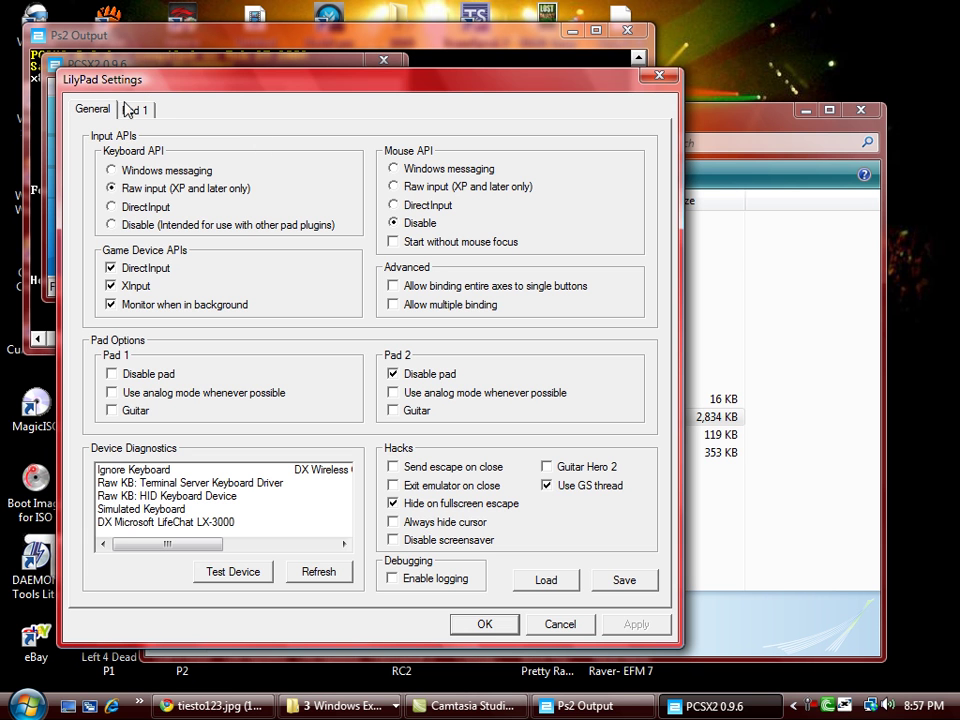
pyautogui.click(548, 624)
pyautogui.click(133, 87)
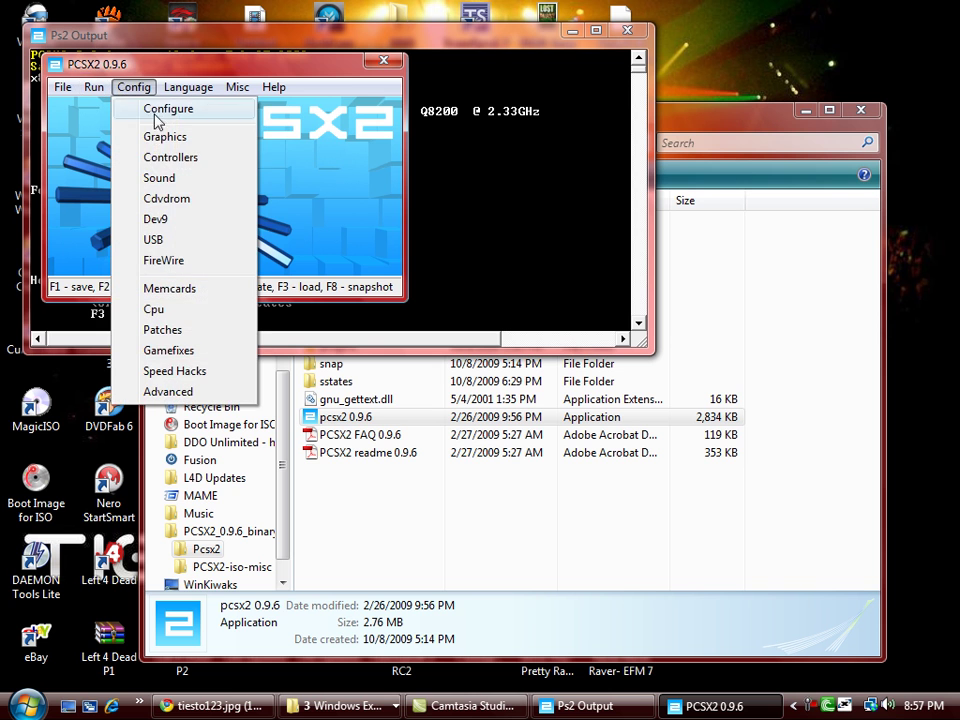
pyautogui.click(160, 108)
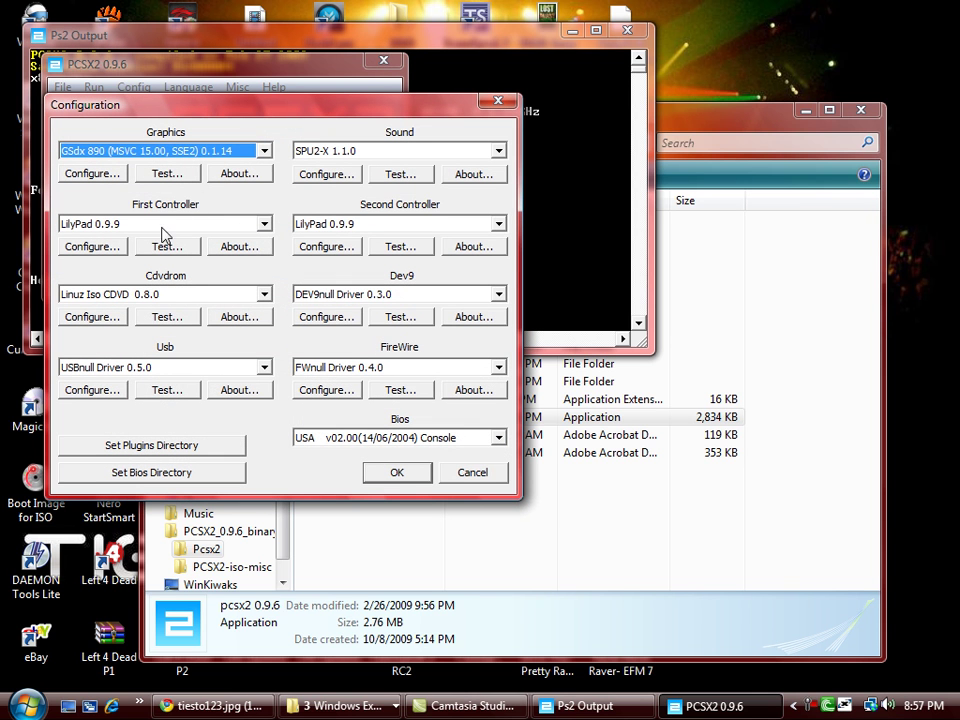
pyautogui.click(100, 247)
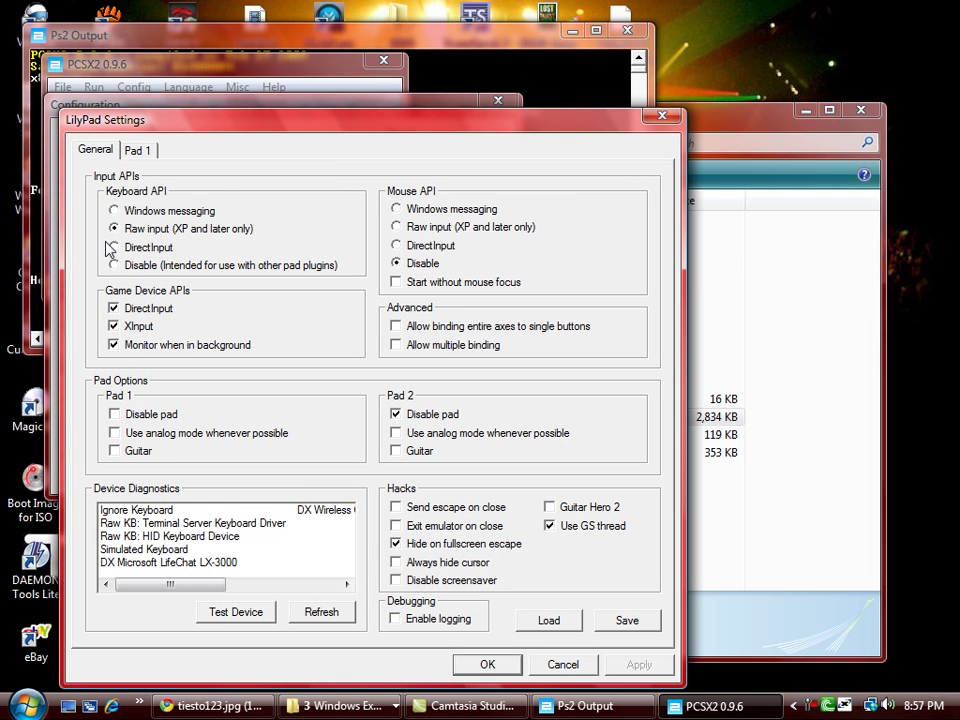
pyautogui.click(558, 665)
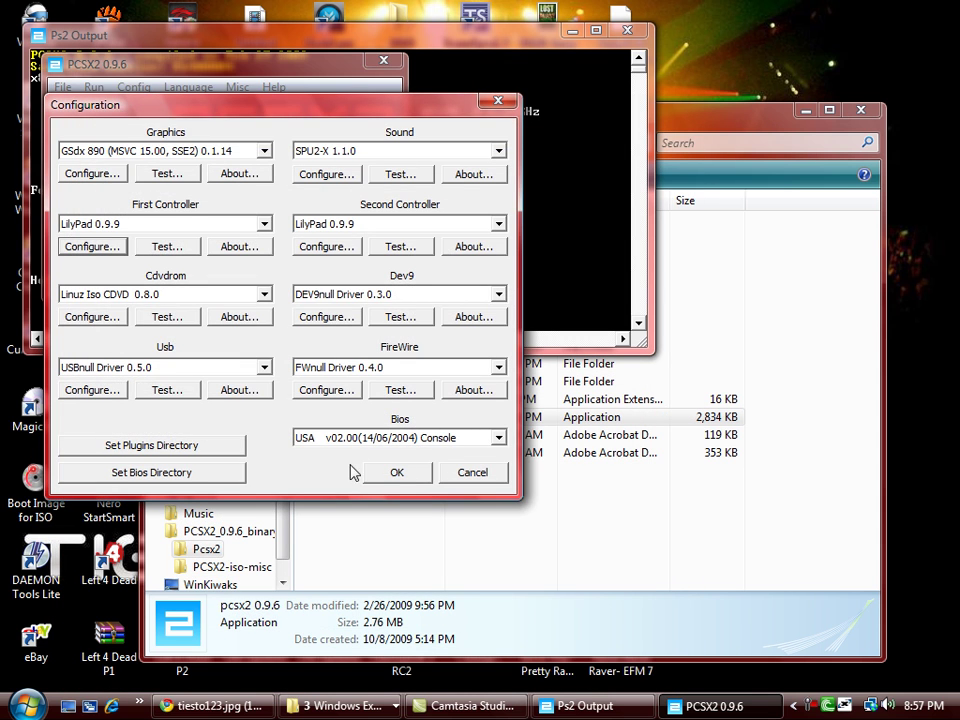
pyautogui.click(455, 476)
# Review the Pad 1 key bindings in the LilyPad controller settings and accept them
pyautogui.click(133, 87)
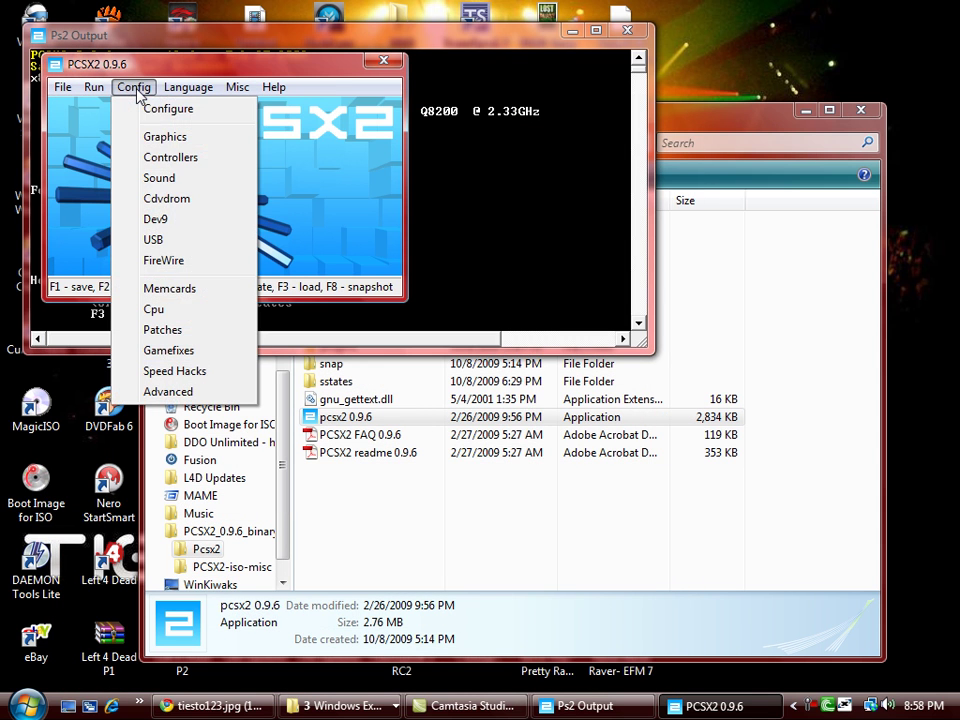
pyautogui.click(172, 160)
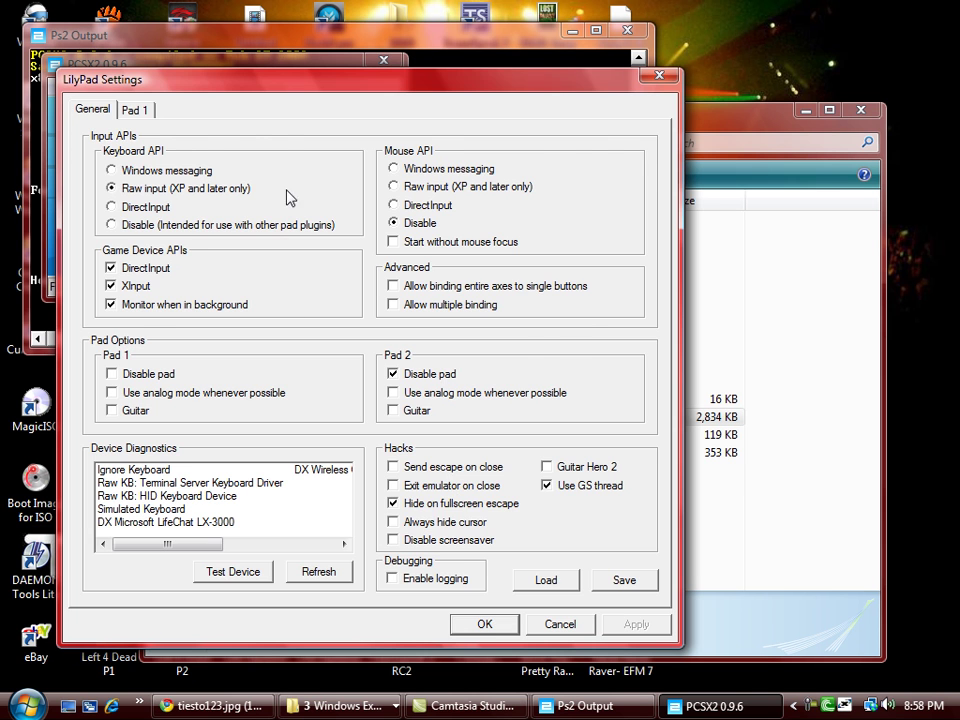
pyautogui.click(135, 109)
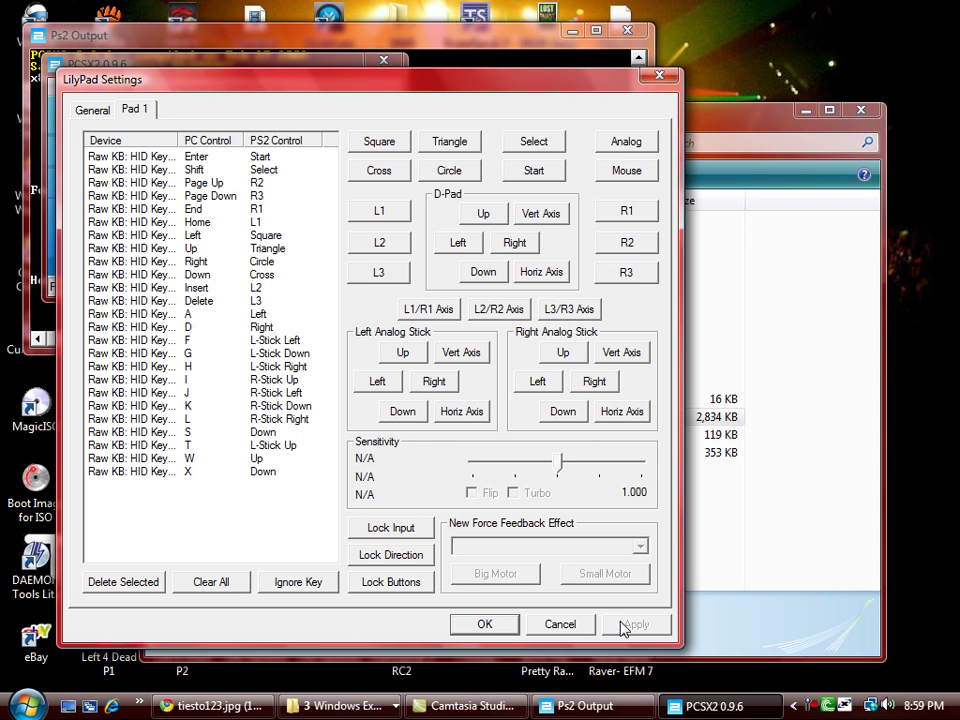
pyautogui.click(483, 625)
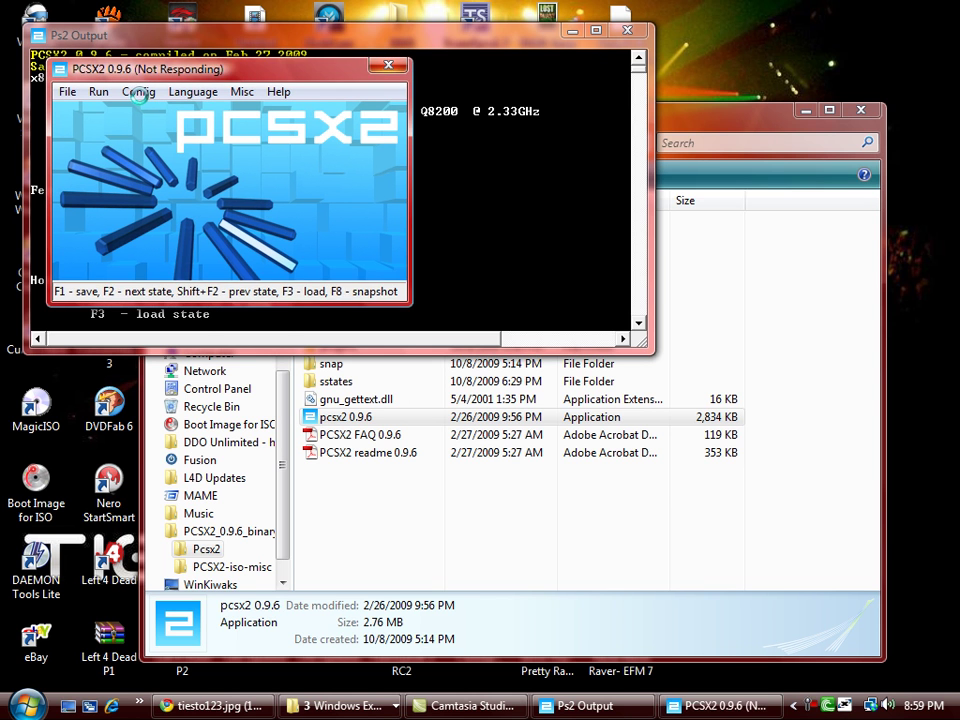
# Open the plugin configuration, choose Gigaherz's CDVD Plugin 0.7.0 for Cdvdrom, and check its source drive options without changing them
pyautogui.click(135, 88)
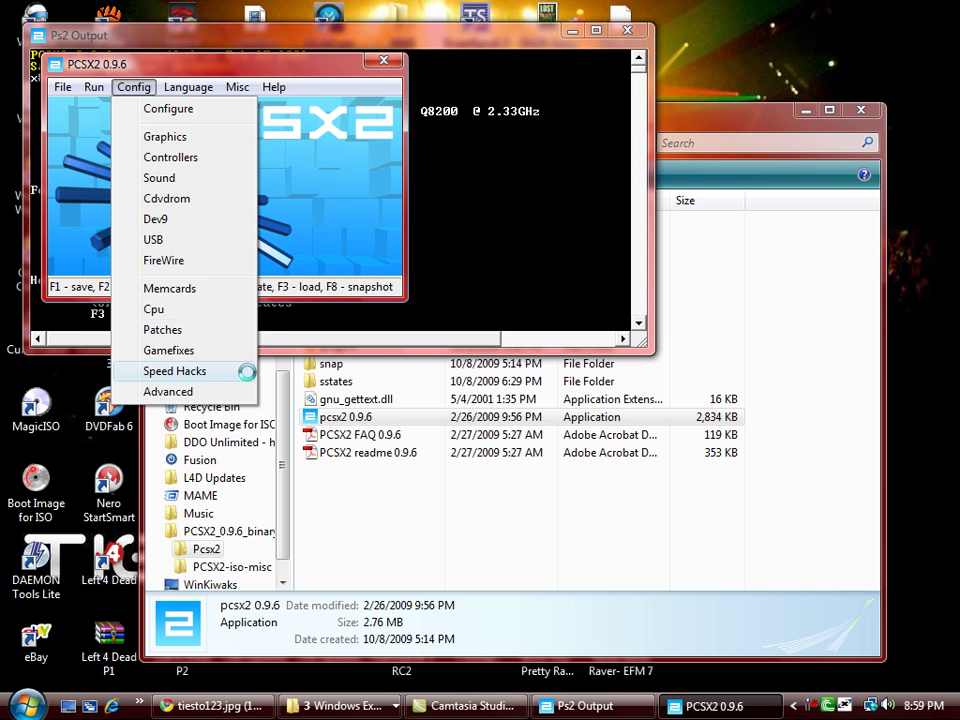
pyautogui.click(166, 109)
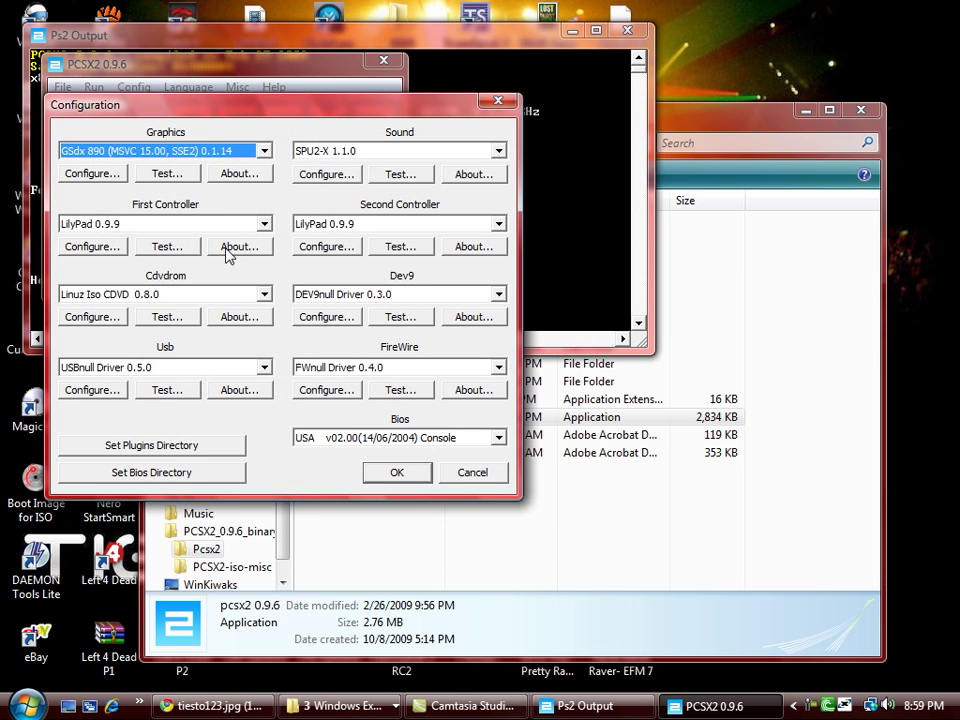
pyautogui.click(266, 295)
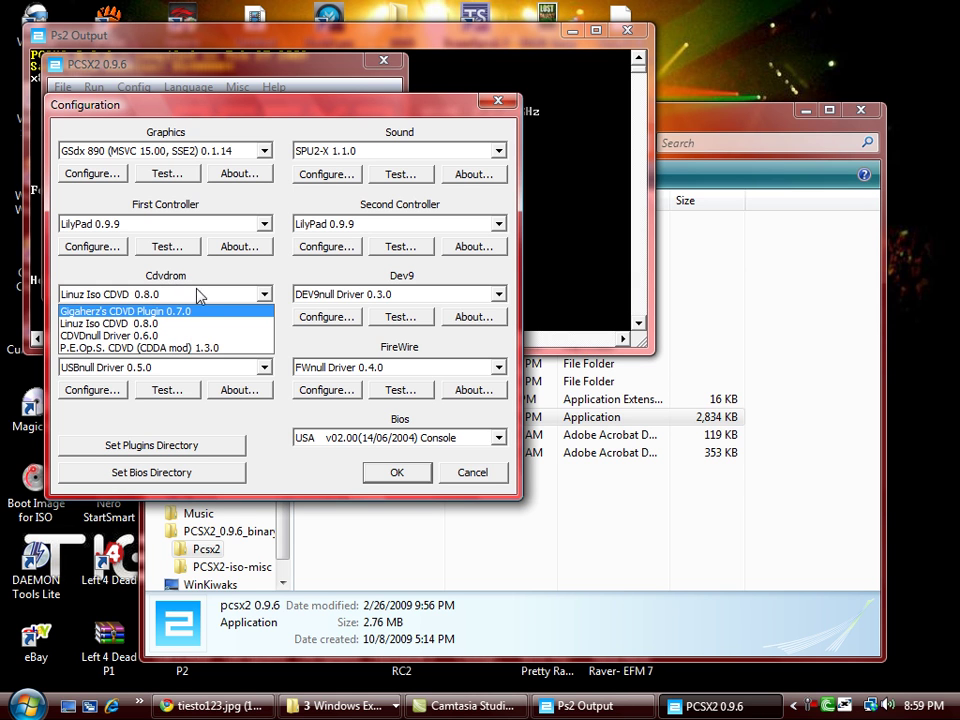
pyautogui.click(140, 311)
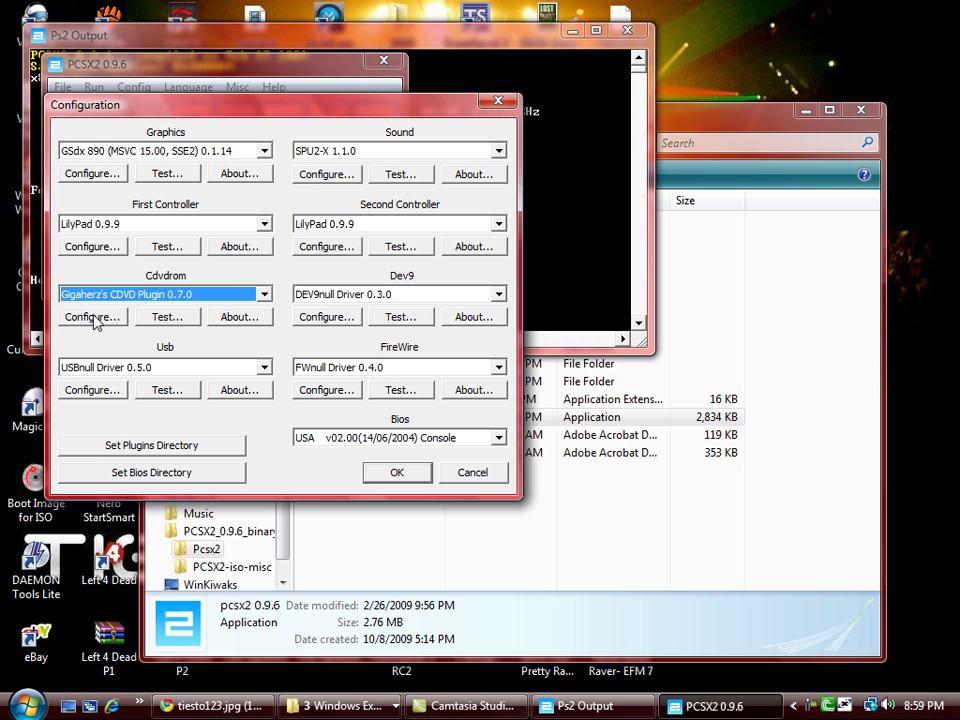
pyautogui.click(95, 318)
pyautogui.click(285, 180)
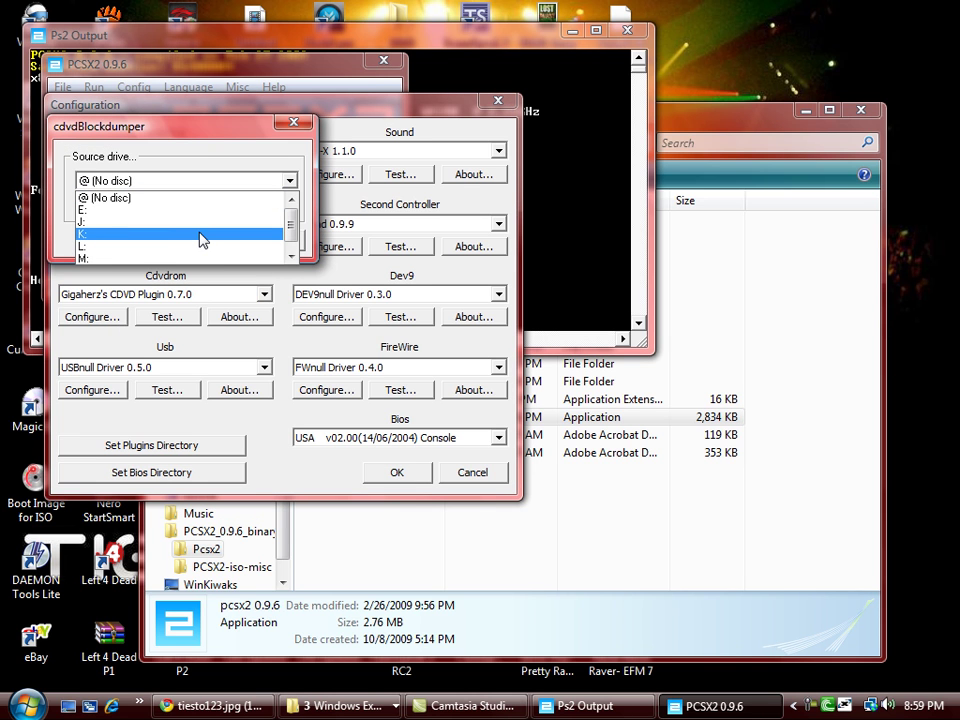
pyautogui.click(211, 158)
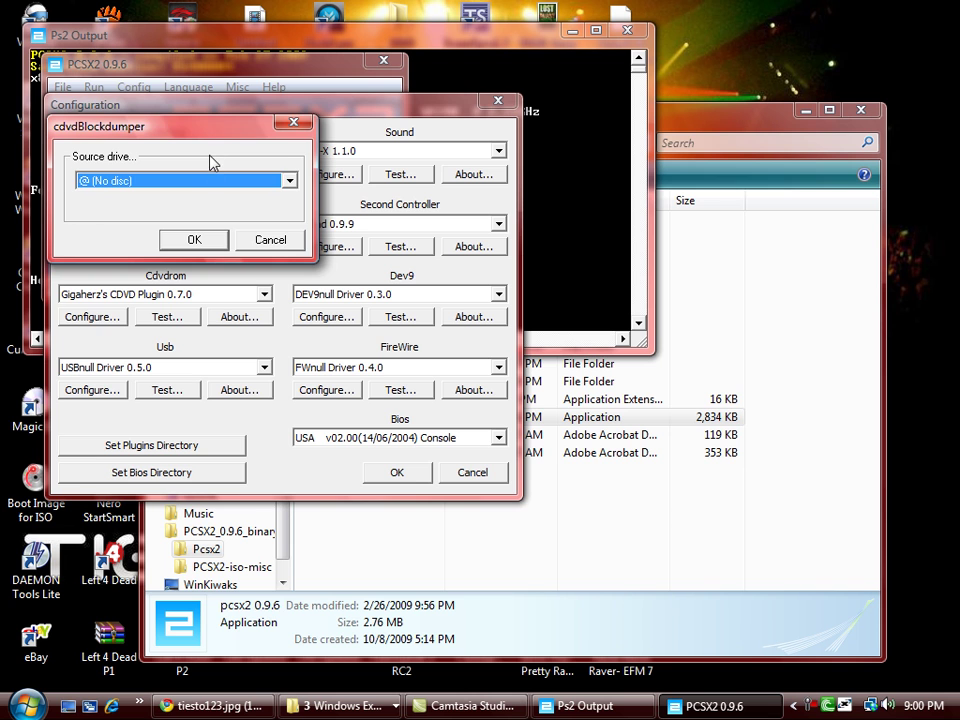
pyautogui.click(284, 243)
# Switch the Cdvdrom plugin to Linuz Iso CDVD 0.8.0, look through its ISO file selection, and cancel the plugin configuration
pyautogui.click(265, 295)
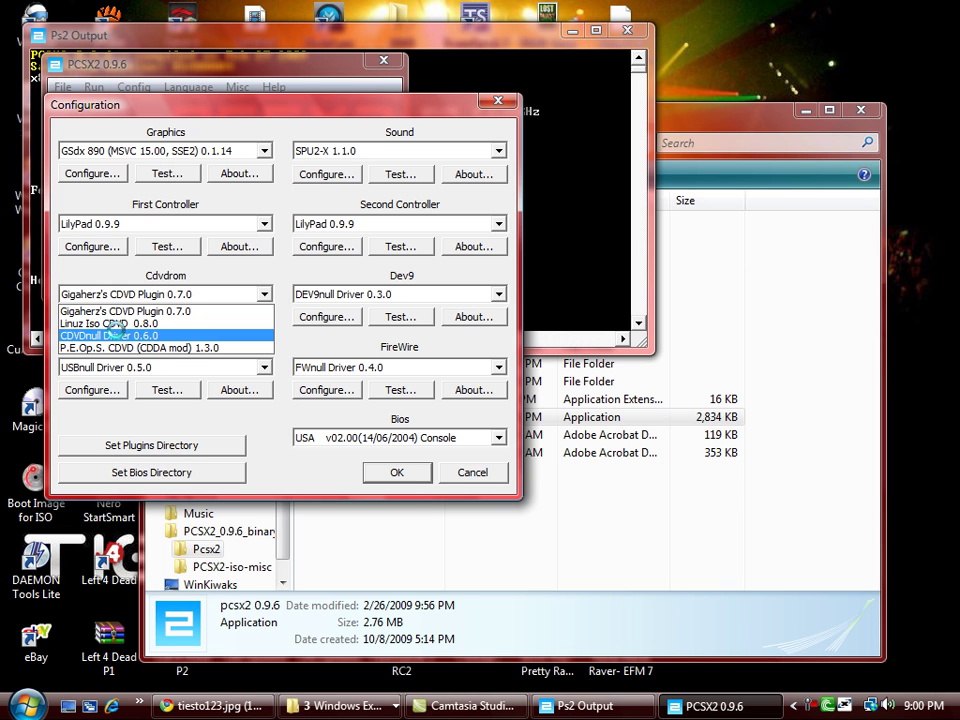
pyautogui.click(180, 325)
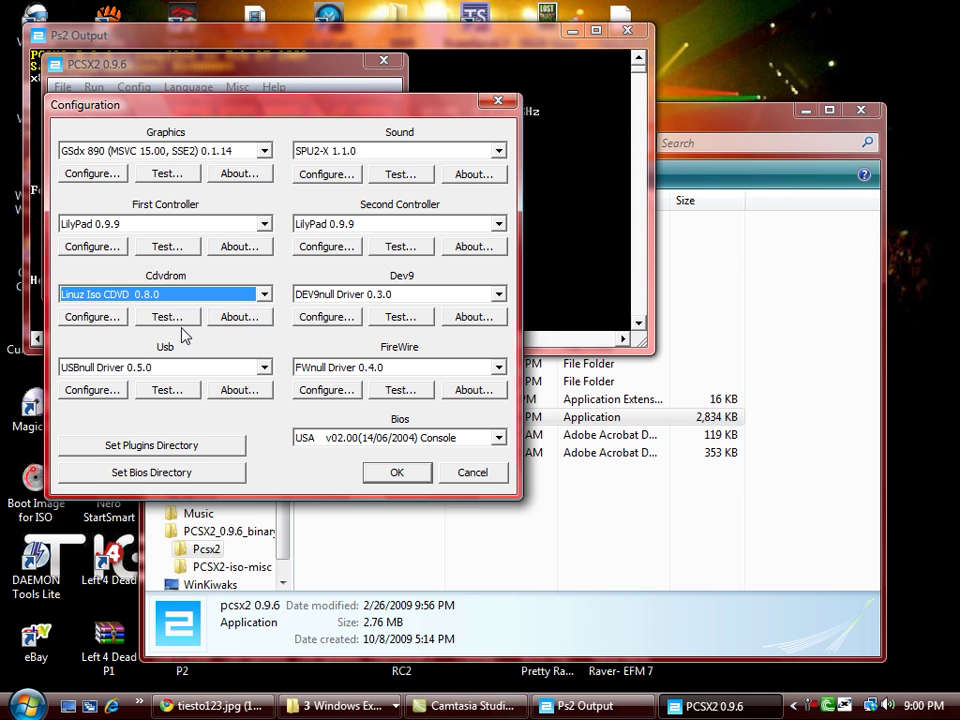
pyautogui.click(93, 318)
pyautogui.click(310, 168)
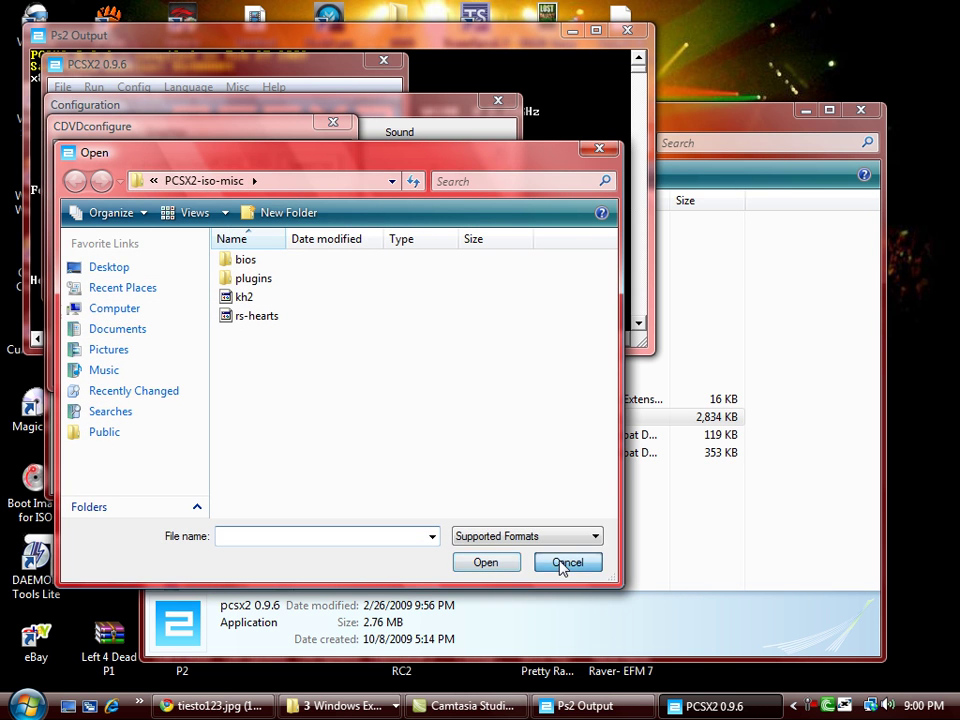
pyautogui.click(564, 563)
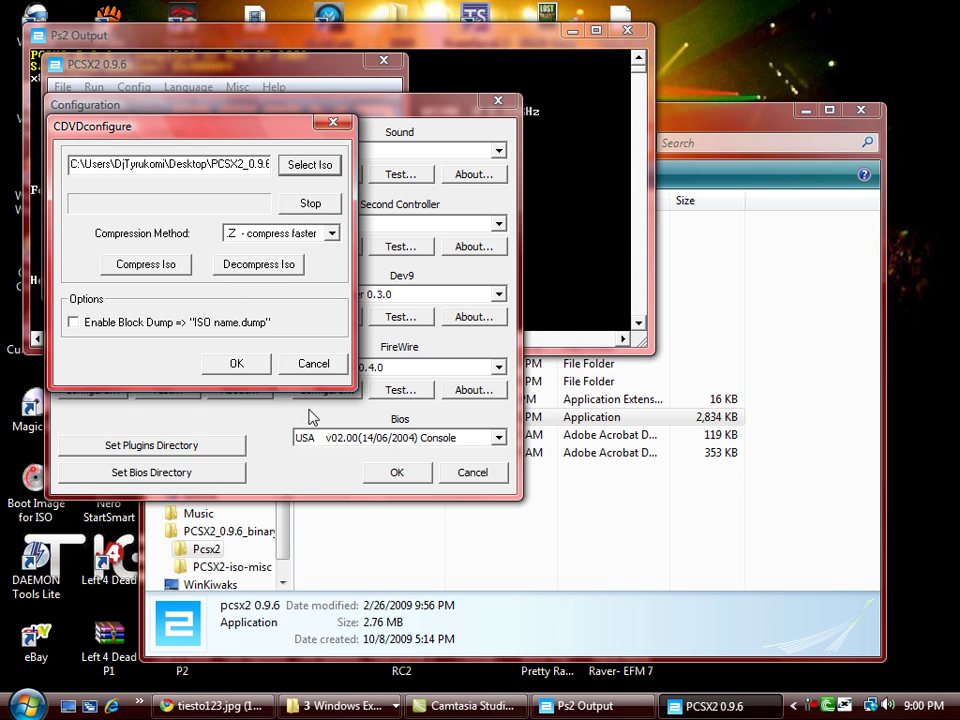
pyautogui.click(246, 366)
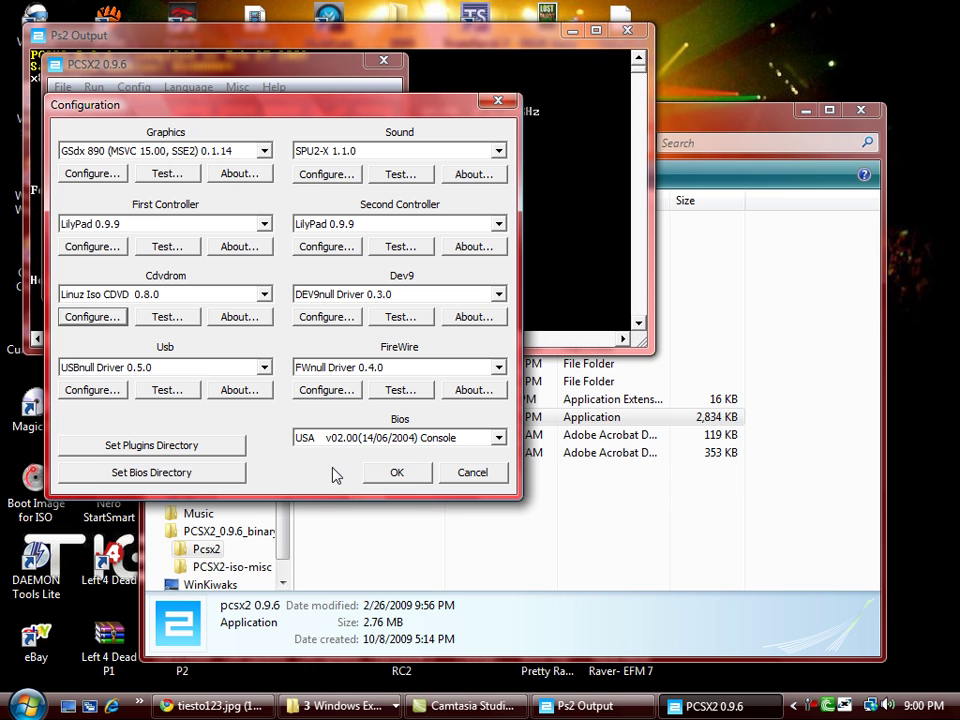
pyautogui.click(472, 473)
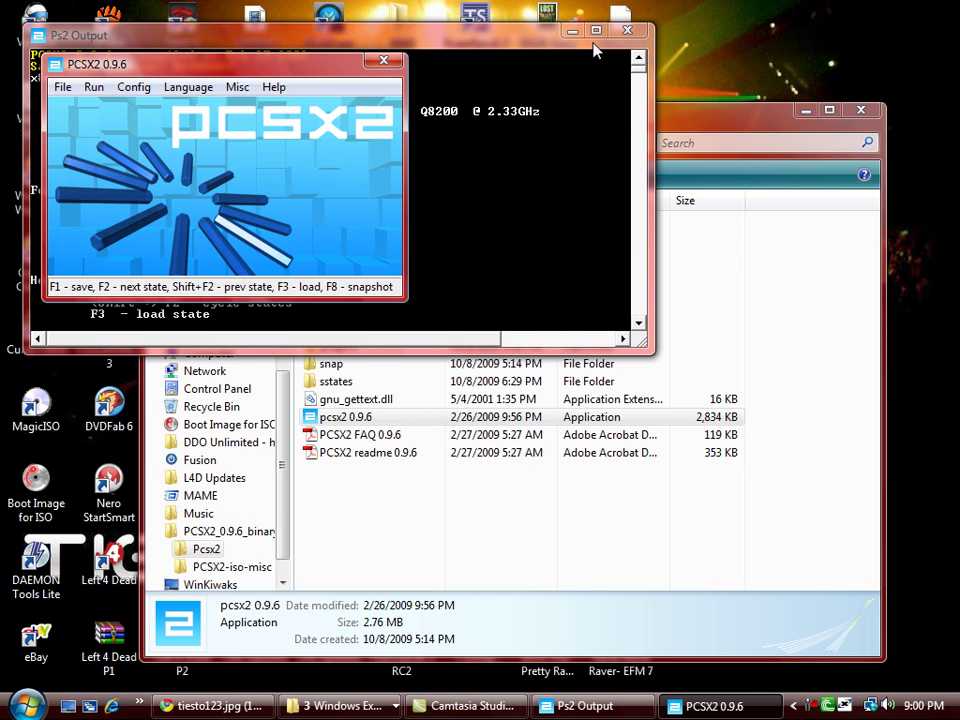
pyautogui.click(735, 124)
pyautogui.moveTo(735, 124); pyautogui.dragTo(732, 103)
pyautogui.click(266, 46)
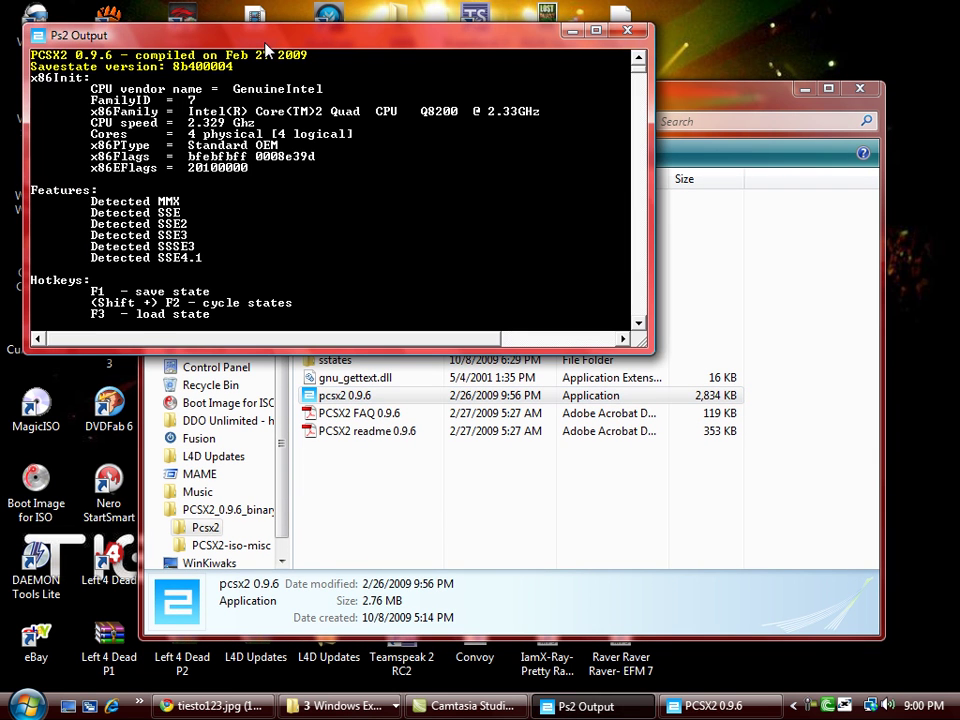
pyautogui.click(715, 706)
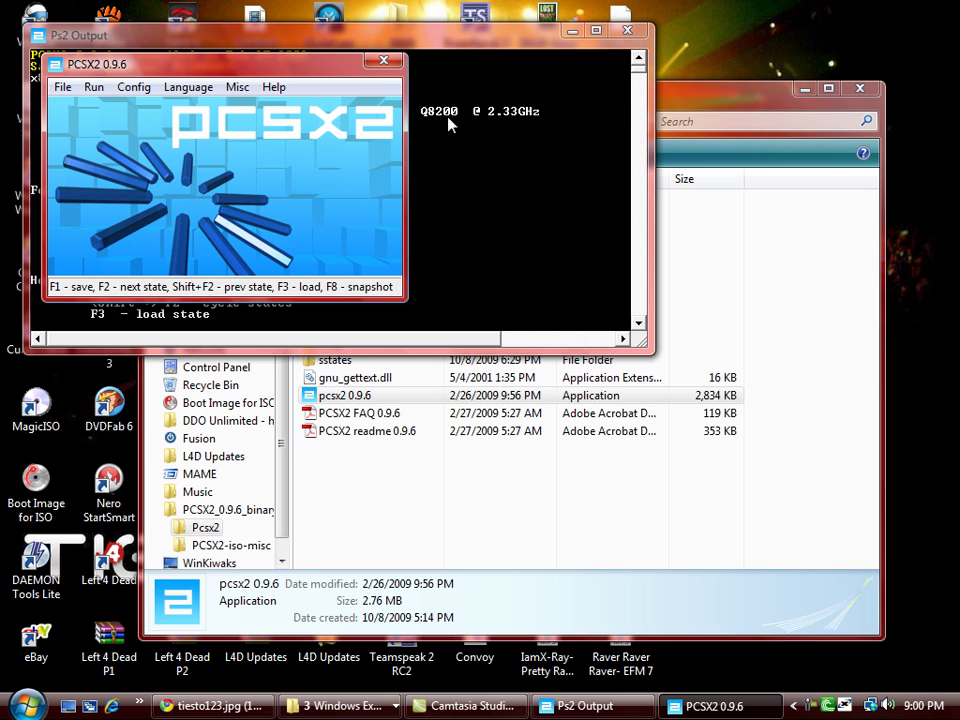
# Run the game from CD/DVD in the emulator
pyautogui.click(62, 87)
pyautogui.moveTo(93, 88)
pyautogui.moveTo(62, 87)
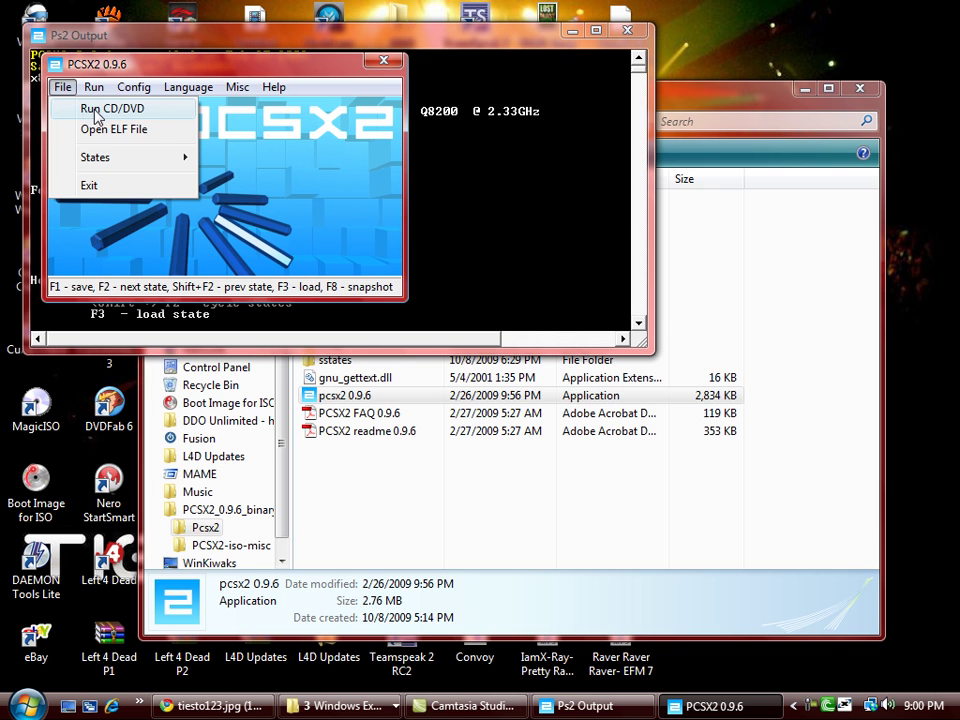
pyautogui.click(88, 110)
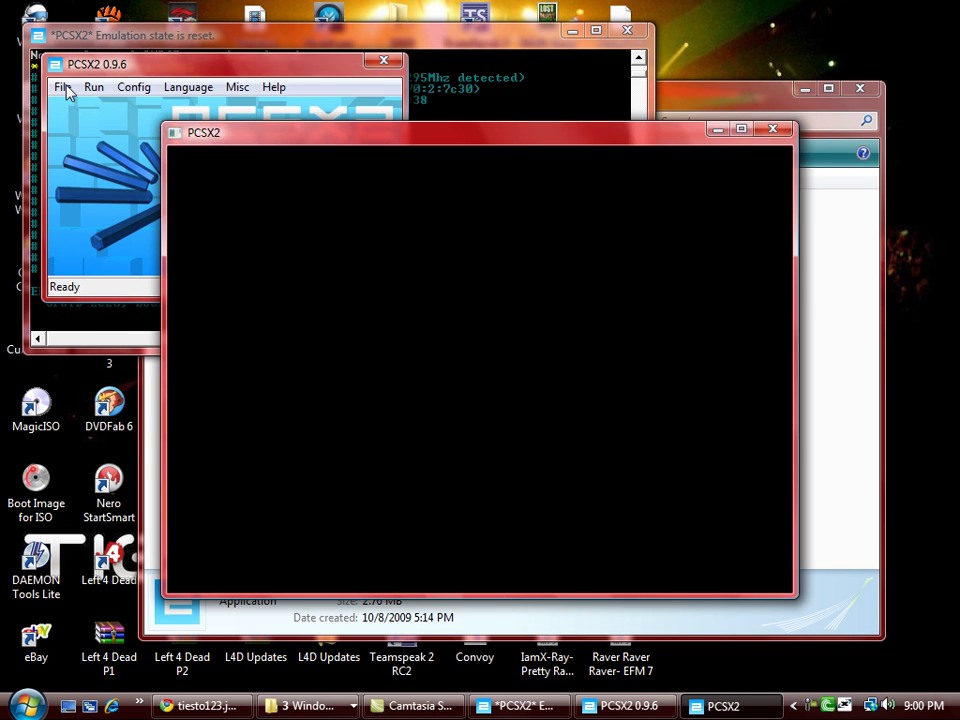
pyautogui.click(703, 148)
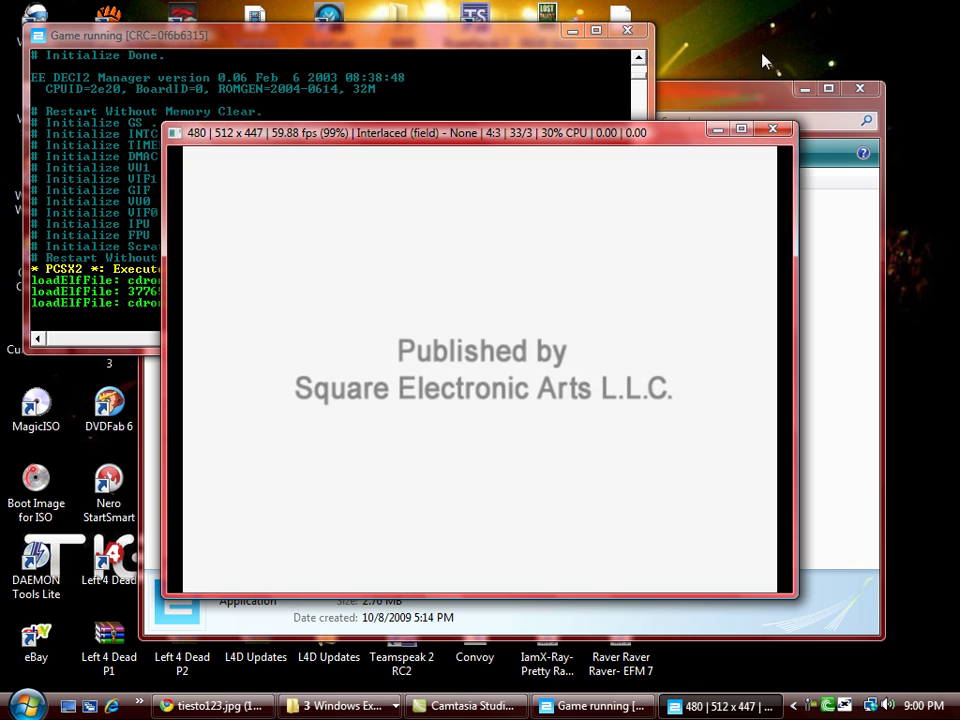
# Maximize the game window to view the title screen, restore its size, and close the game window
pyautogui.click(741, 129)
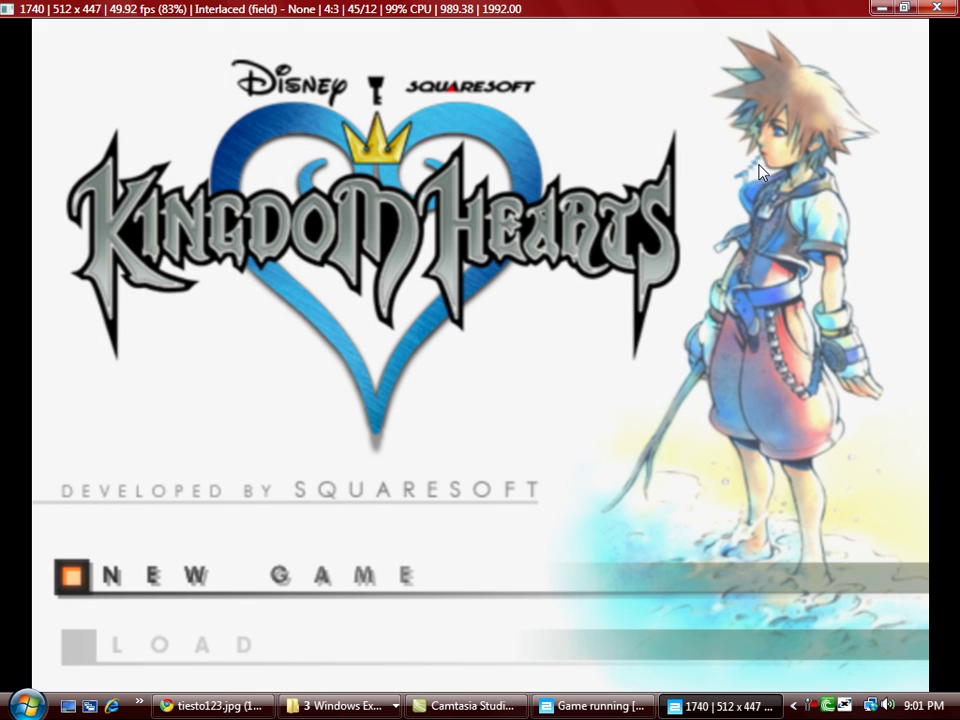
pyautogui.click(904, 9)
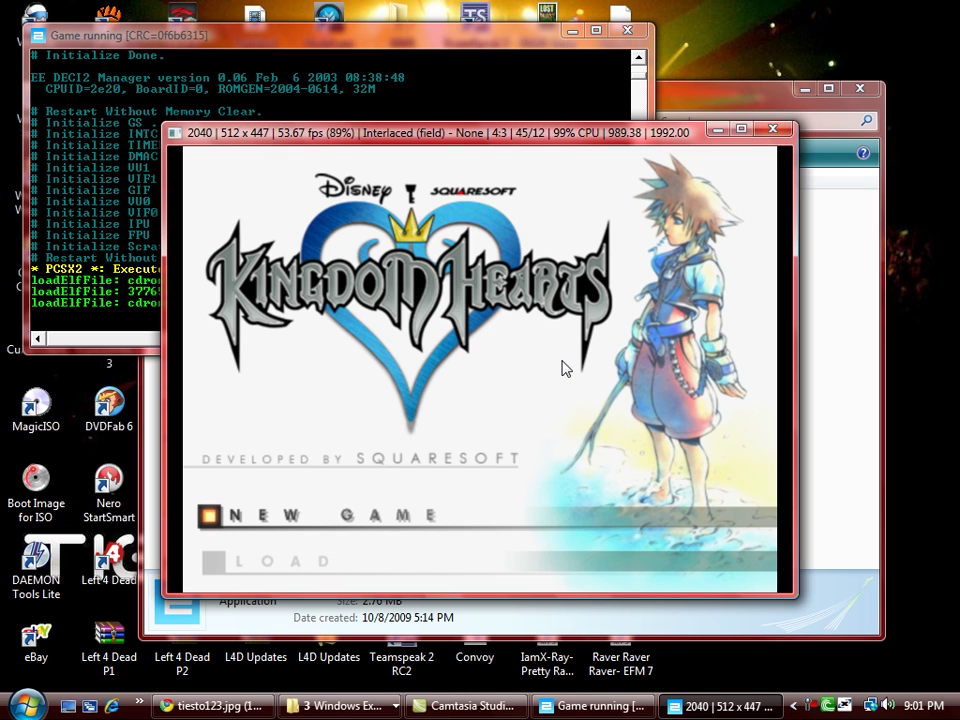
pyautogui.click(775, 135)
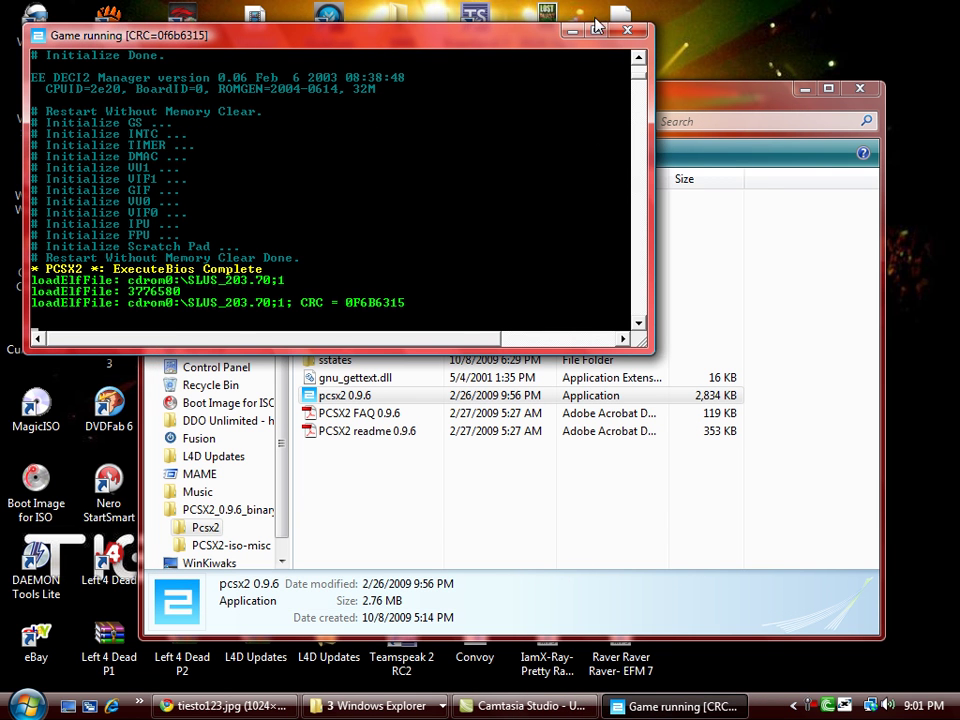